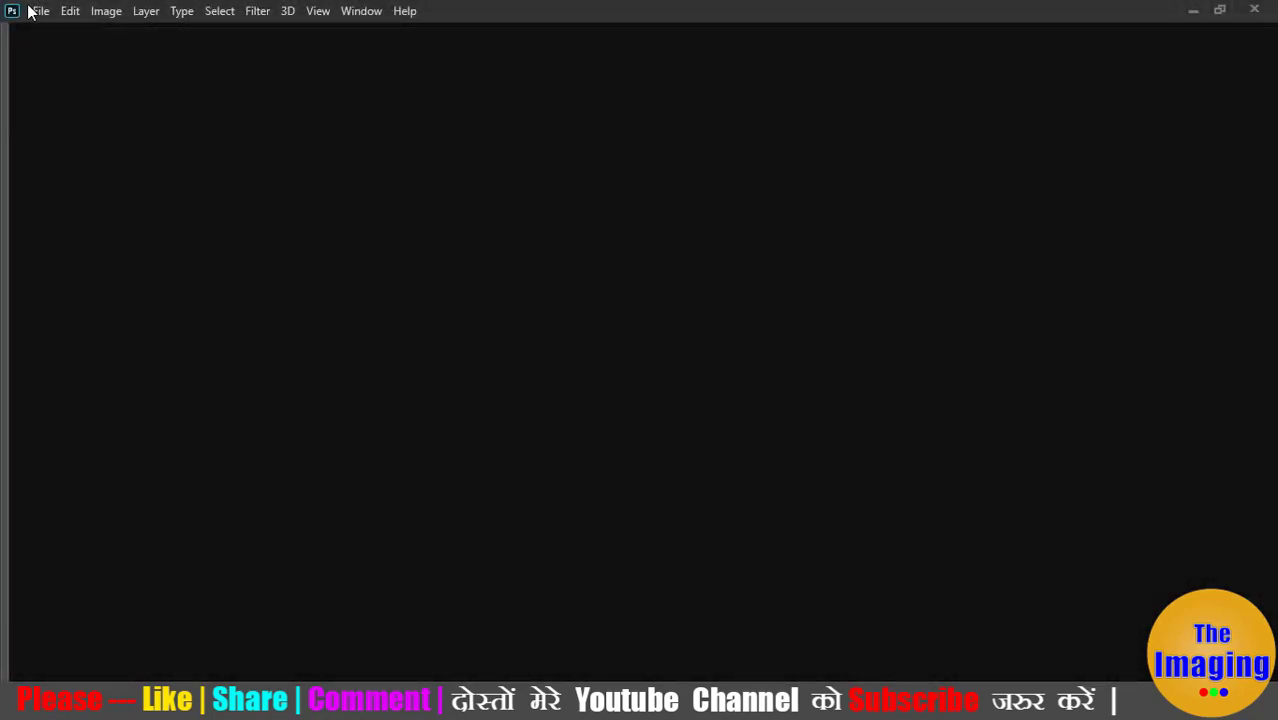
# Create a new 1366×768 px document with a white background.
pyautogui.click(38, 11)
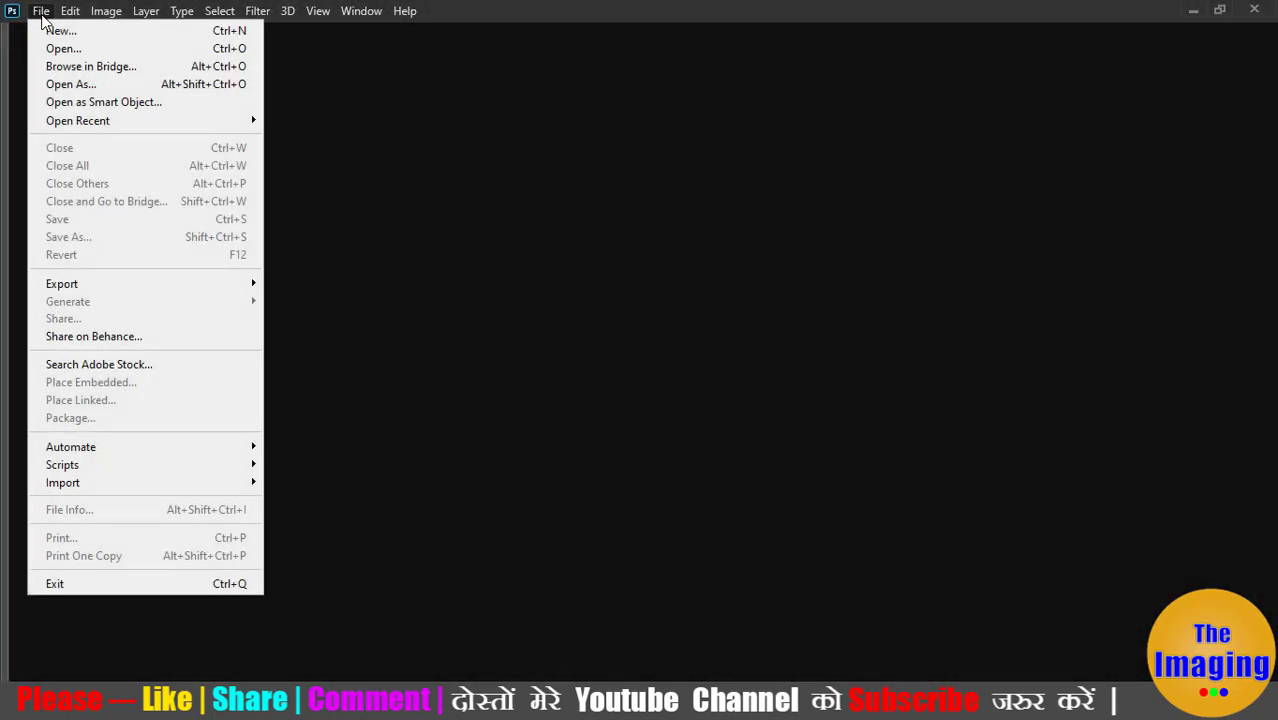
pyautogui.click(50, 28)
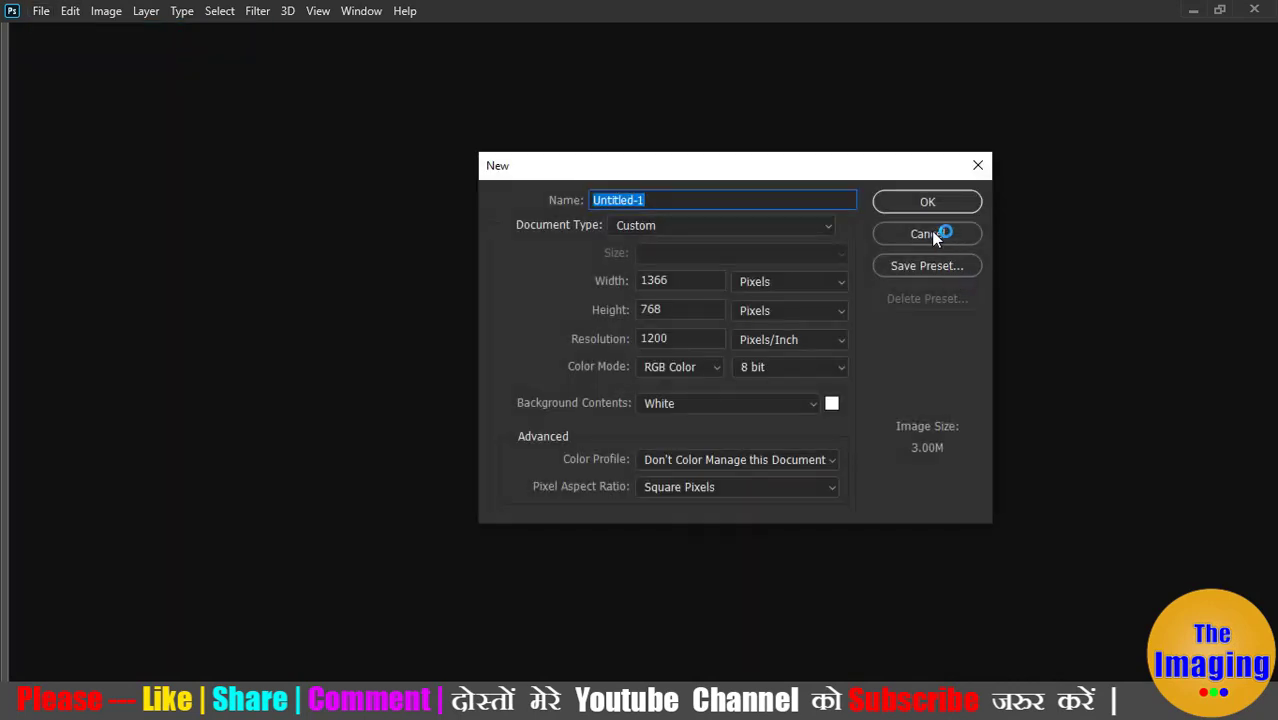
pyautogui.click(944, 200)
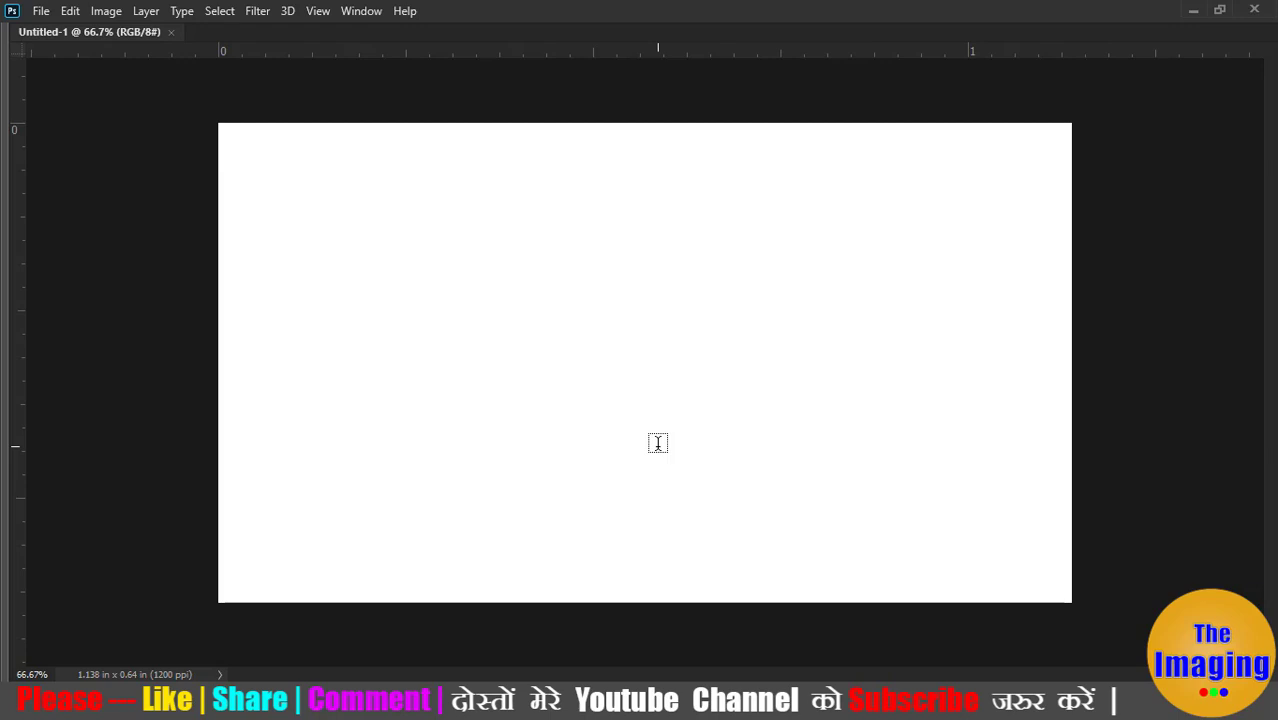
# Toggle the canvas view between 100% zoom and the zoomed-out view.
pyautogui.hotkey('ctrl', '1')
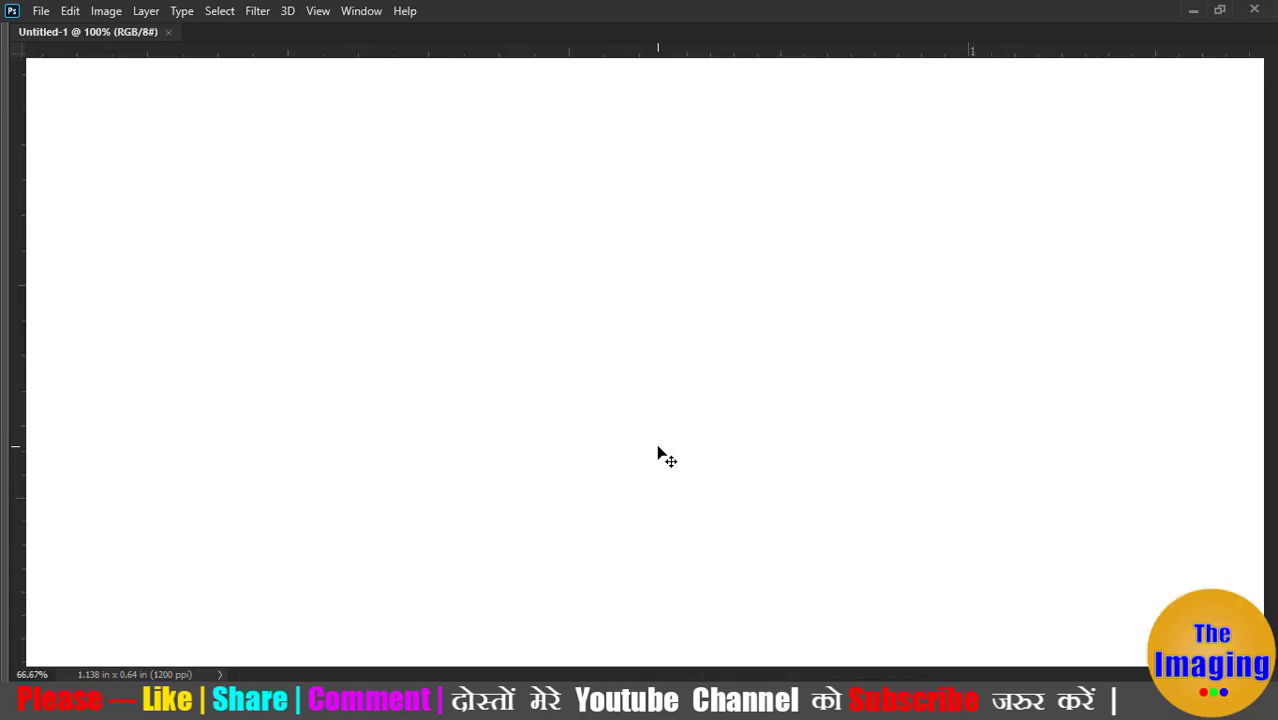
pyautogui.hotkey('ctrl', '-')
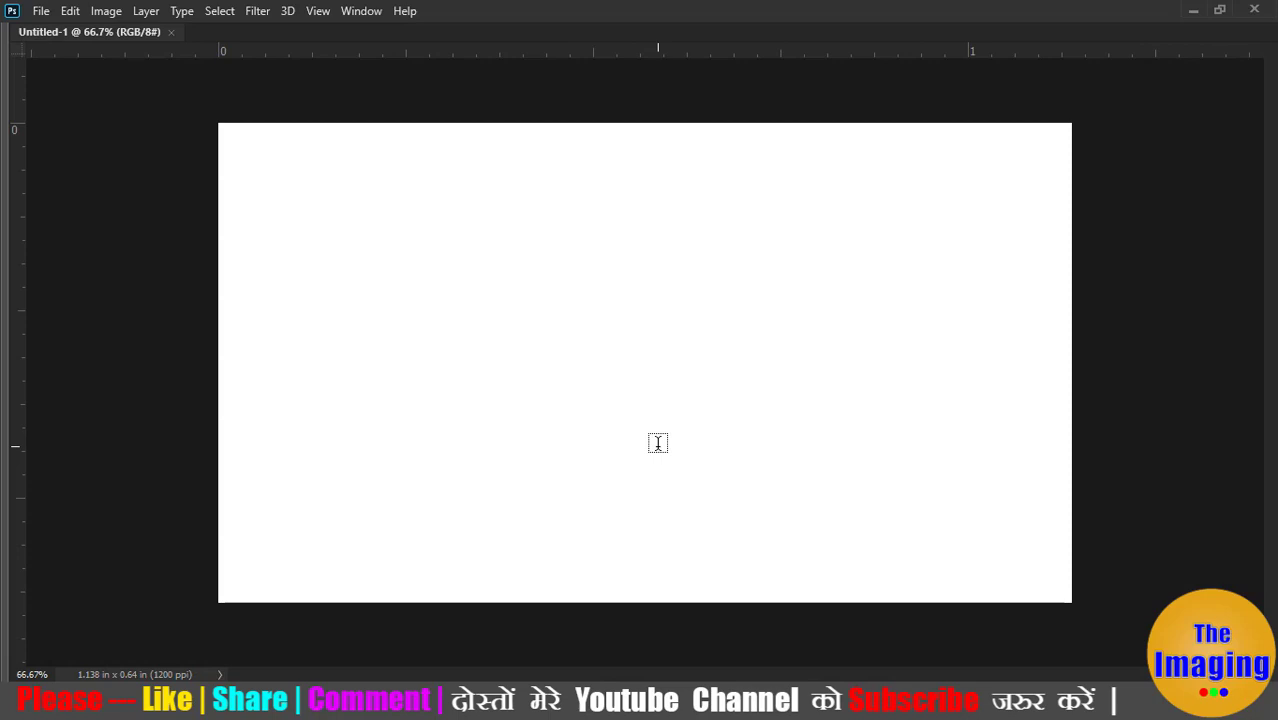
pyautogui.hotkey('ctrl', '1')
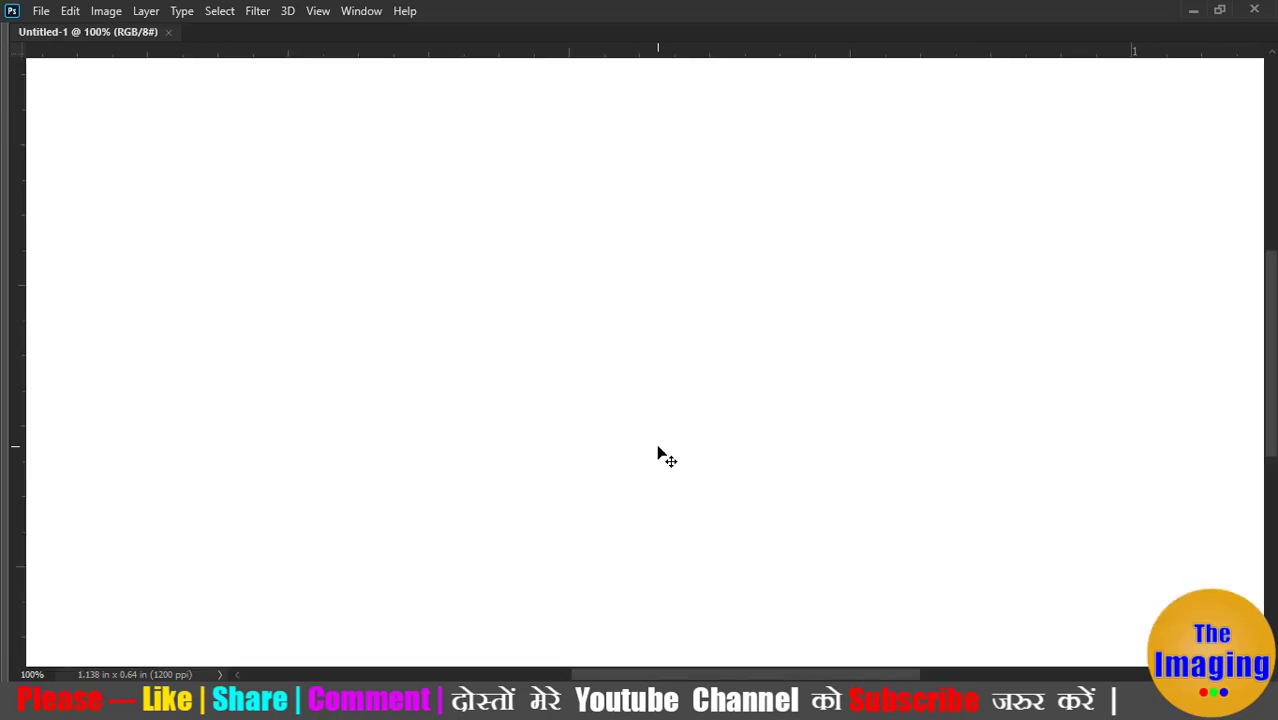
pyautogui.hotkey('ctrl', '-')
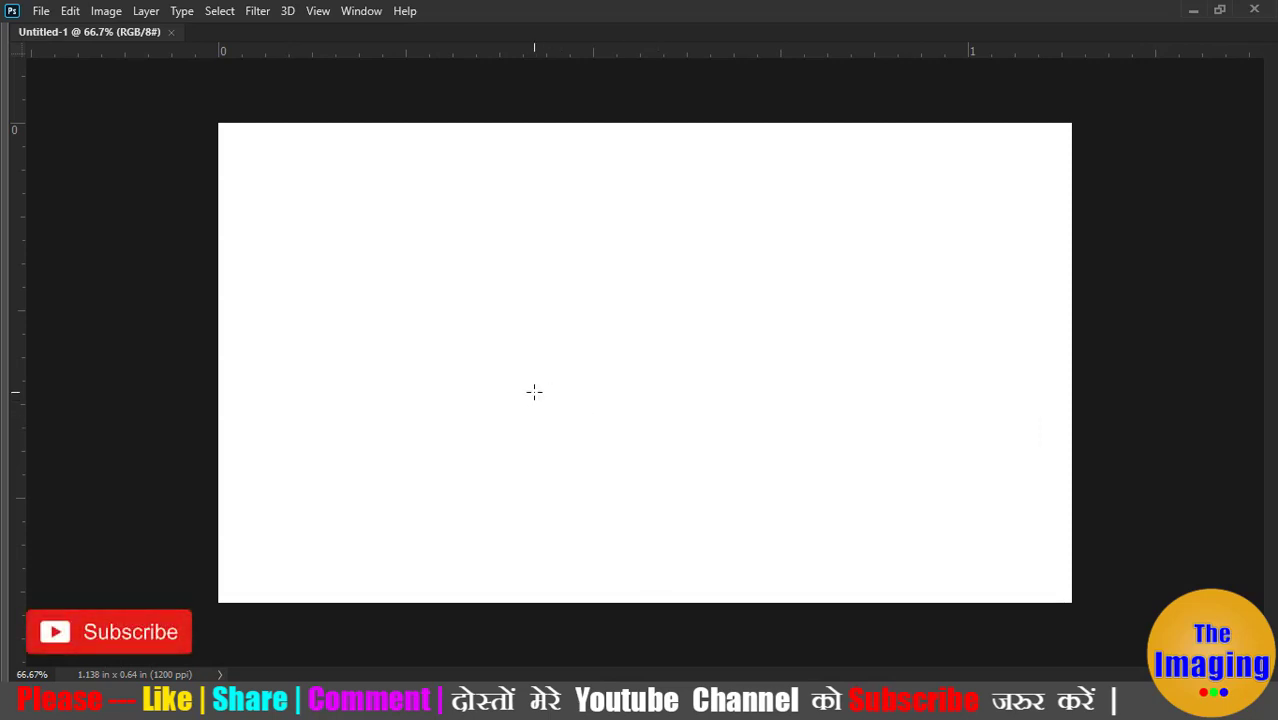
# Draw a rectangular marquee selection about 0.49 × 0.35 in across the canvas centre.
pyautogui.press('Tab')
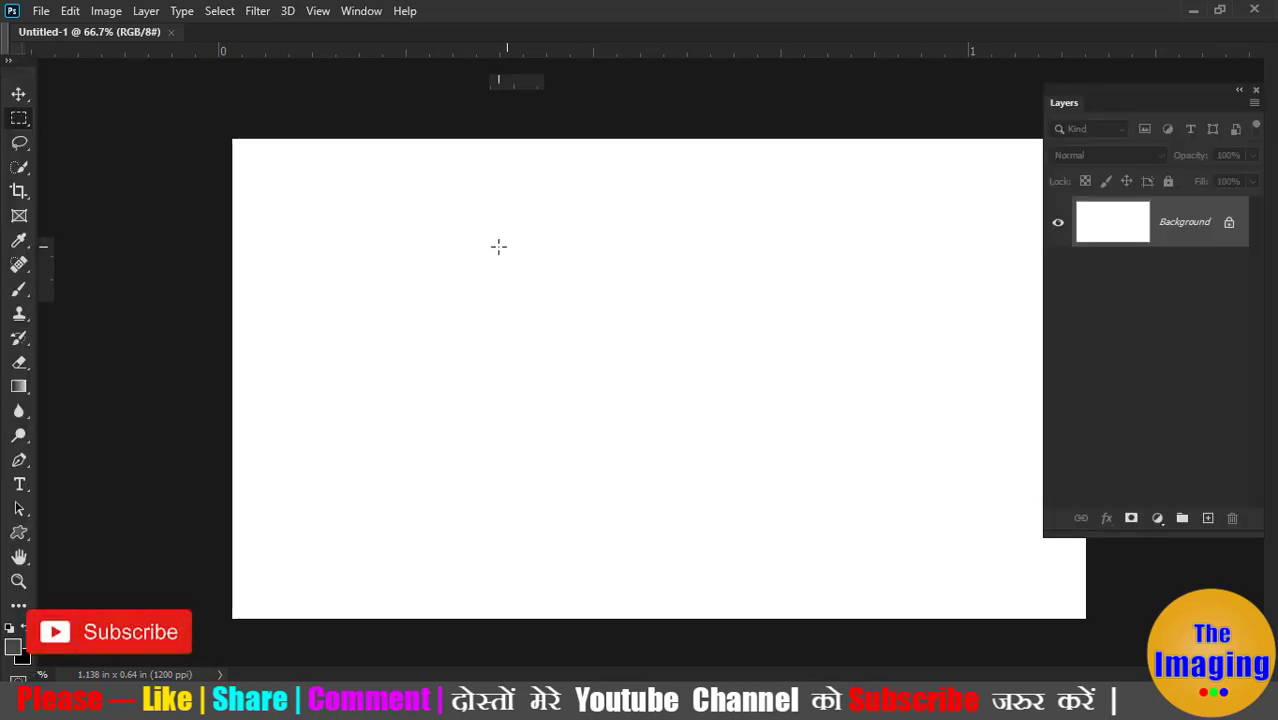
pyautogui.rightClick(19, 120)
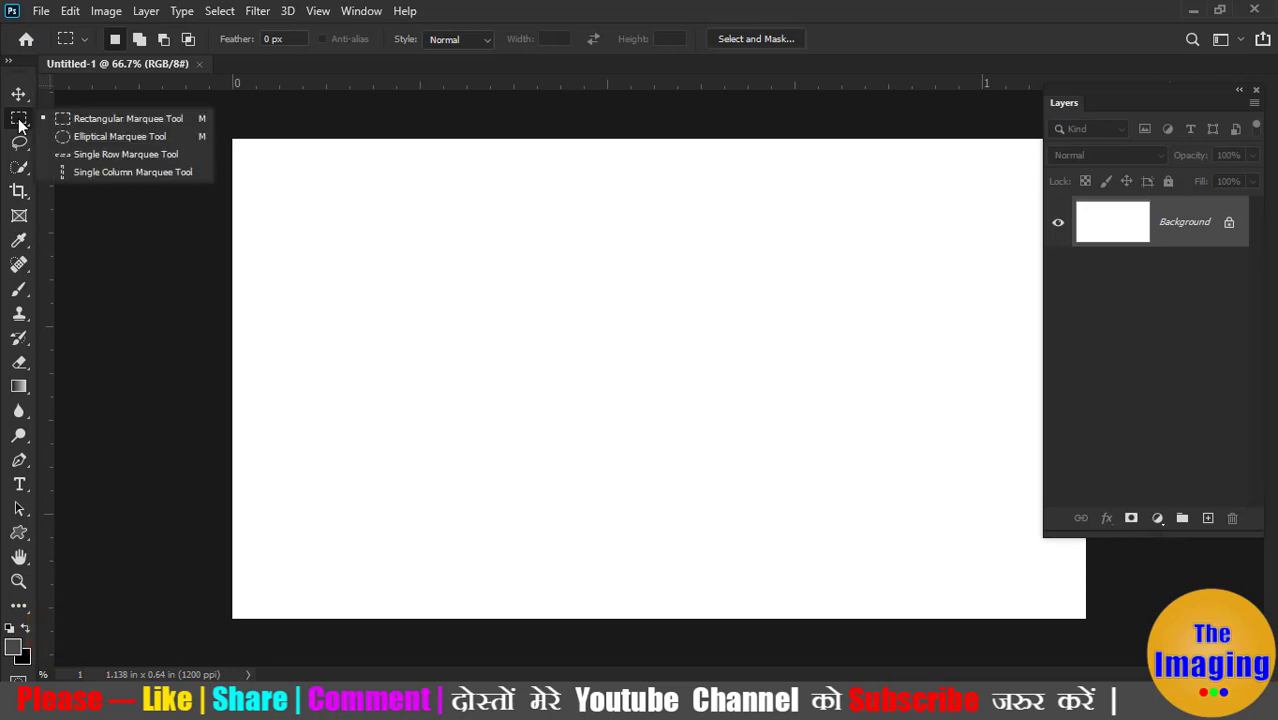
pyautogui.click(108, 123)
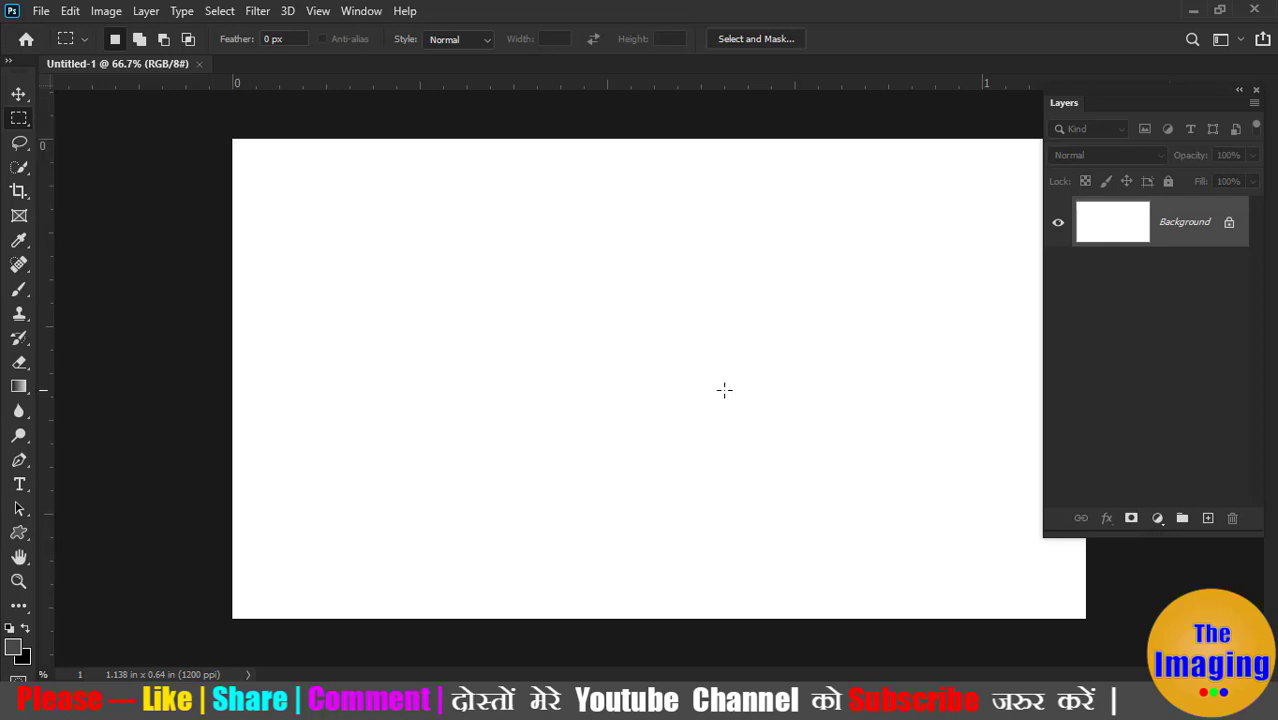
pyautogui.moveTo(443, 226); pyautogui.dragTo(801, 483)
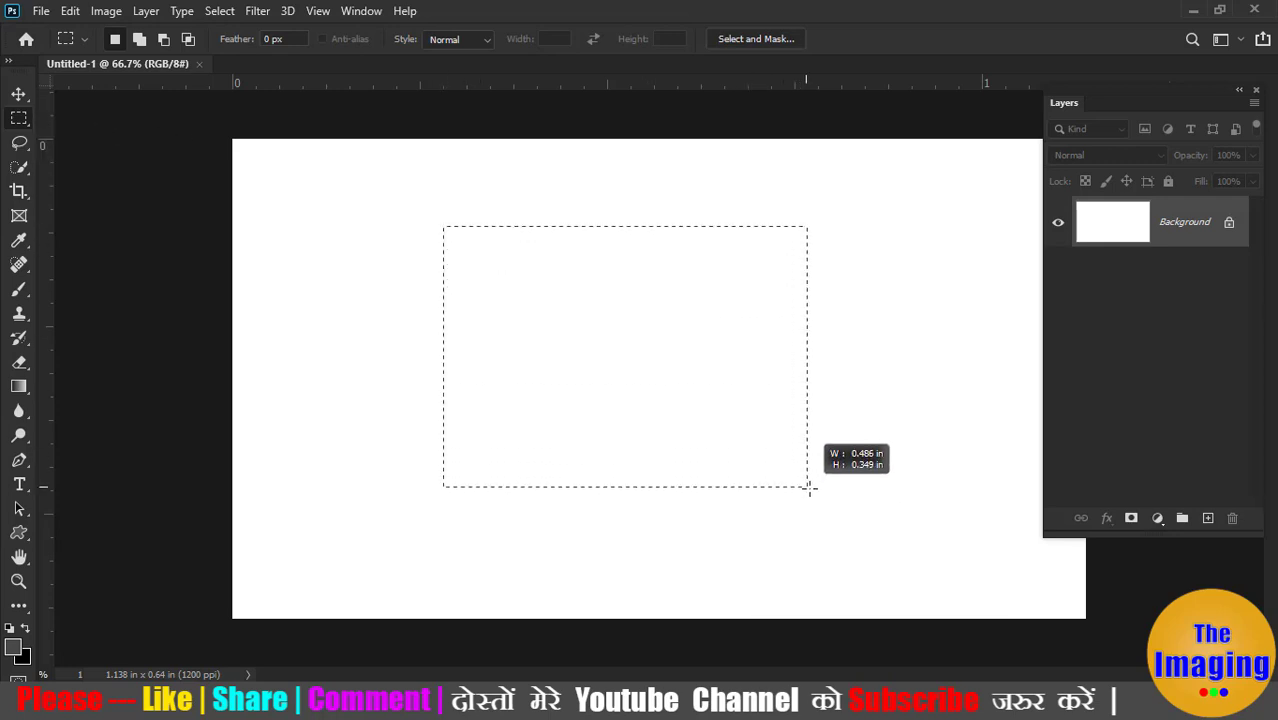
pyautogui.moveTo(801, 483); pyautogui.dragTo(811, 489)
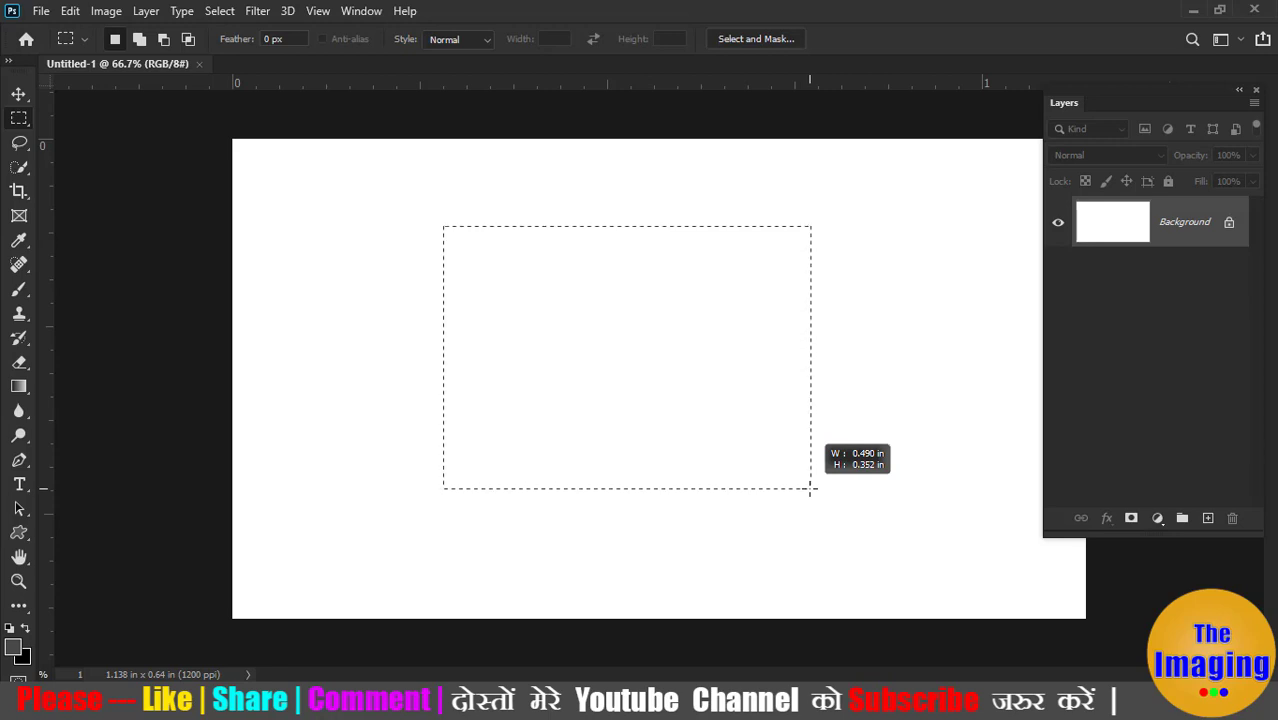
pyautogui.click(811, 493)
pyautogui.hotkey('ctrl', 'z')
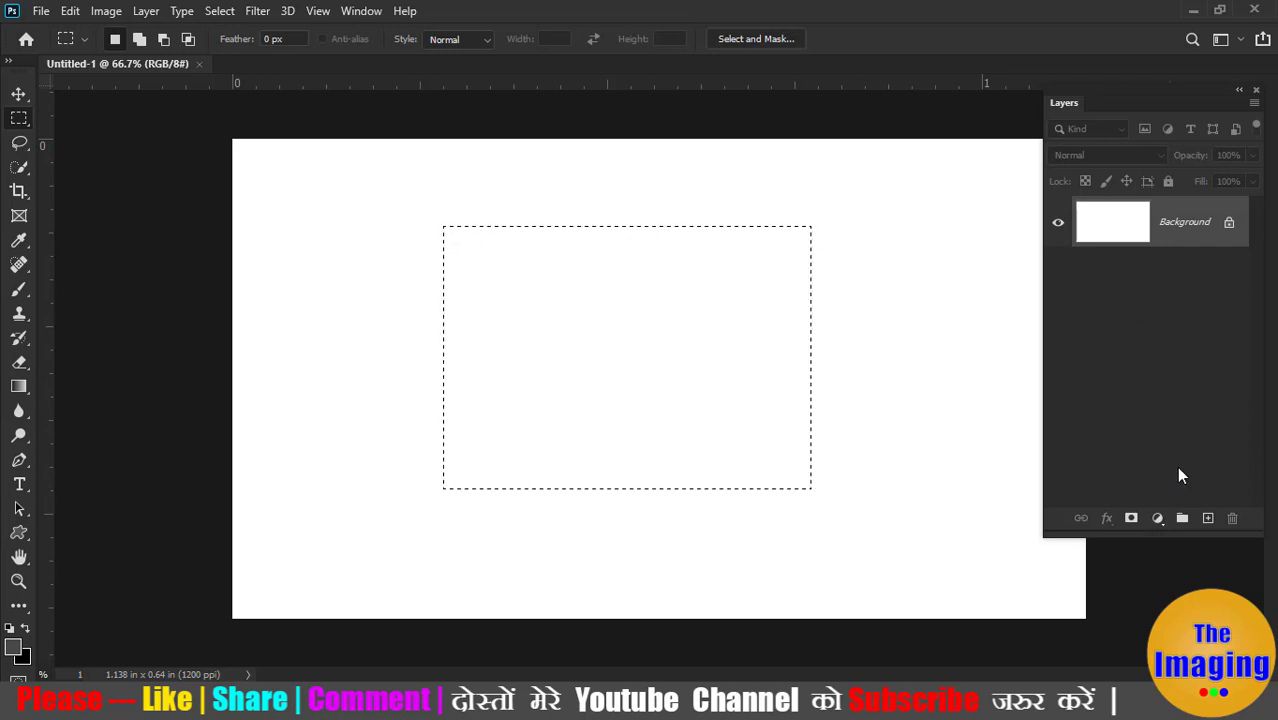
# On a new Layer 1, fill the rectangle with 50% Gray, then deselect.
pyautogui.click(1208, 519)
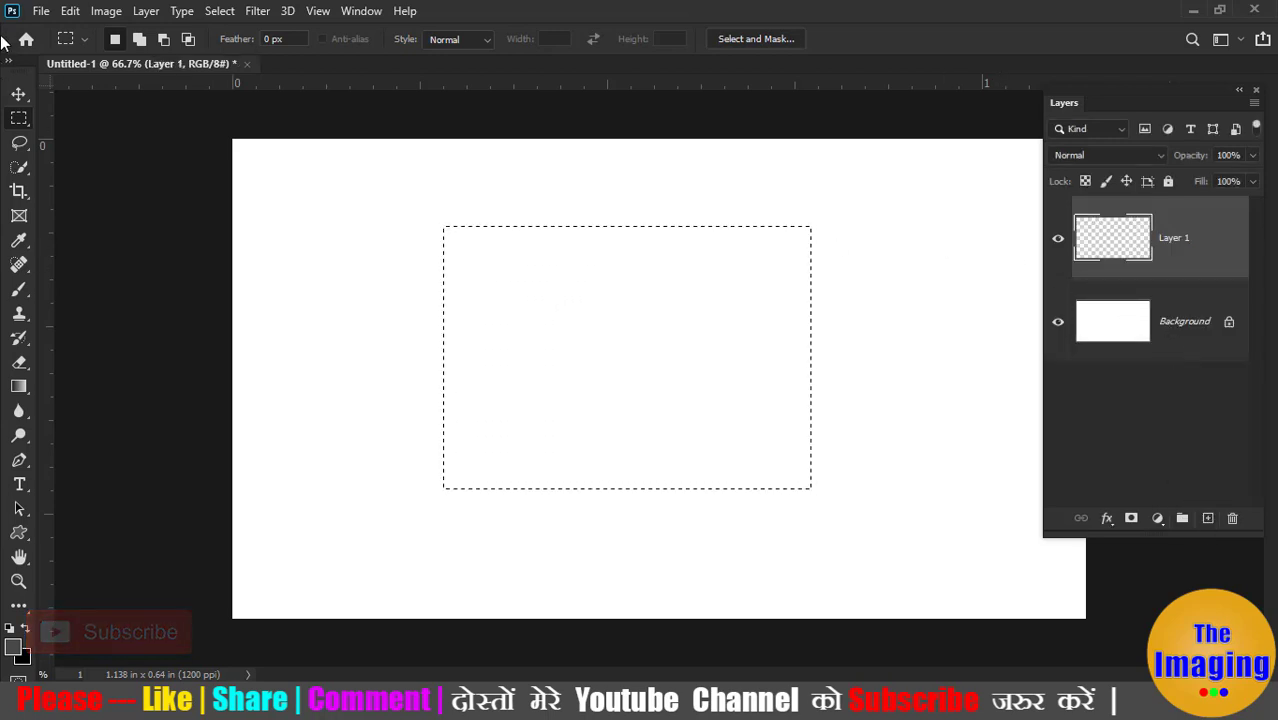
pyautogui.click(71, 12)
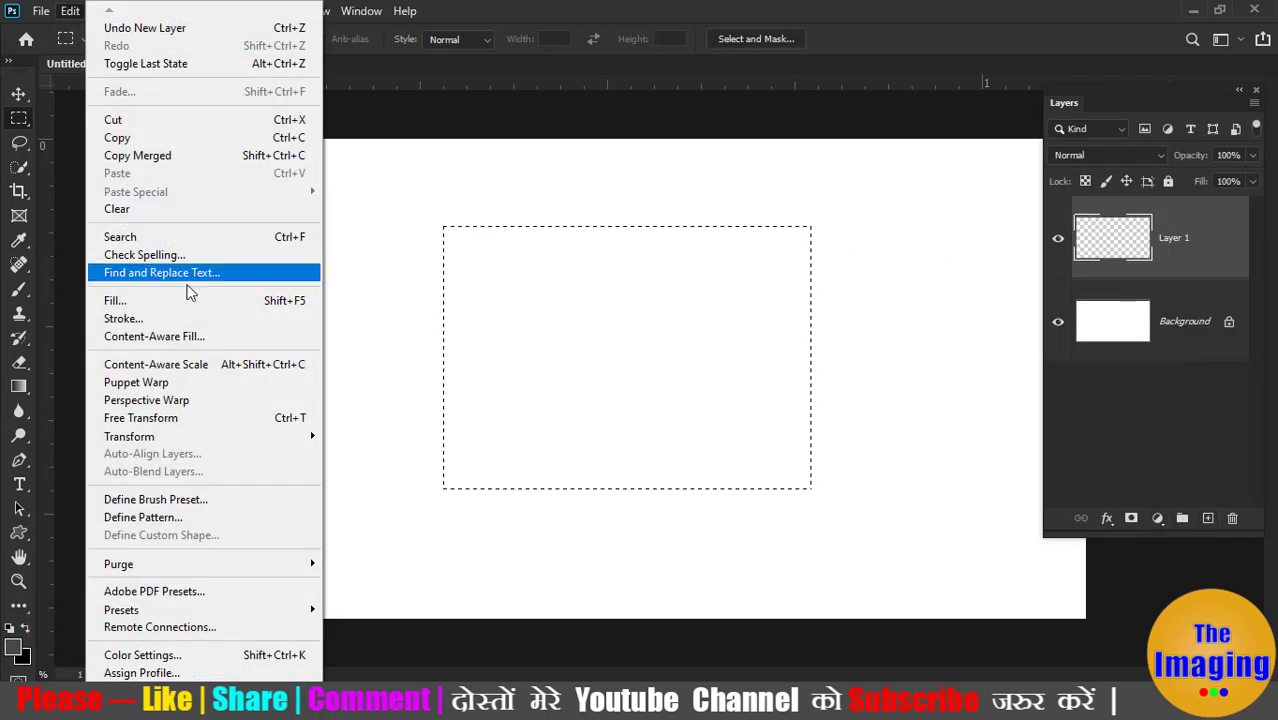
pyautogui.click(188, 300)
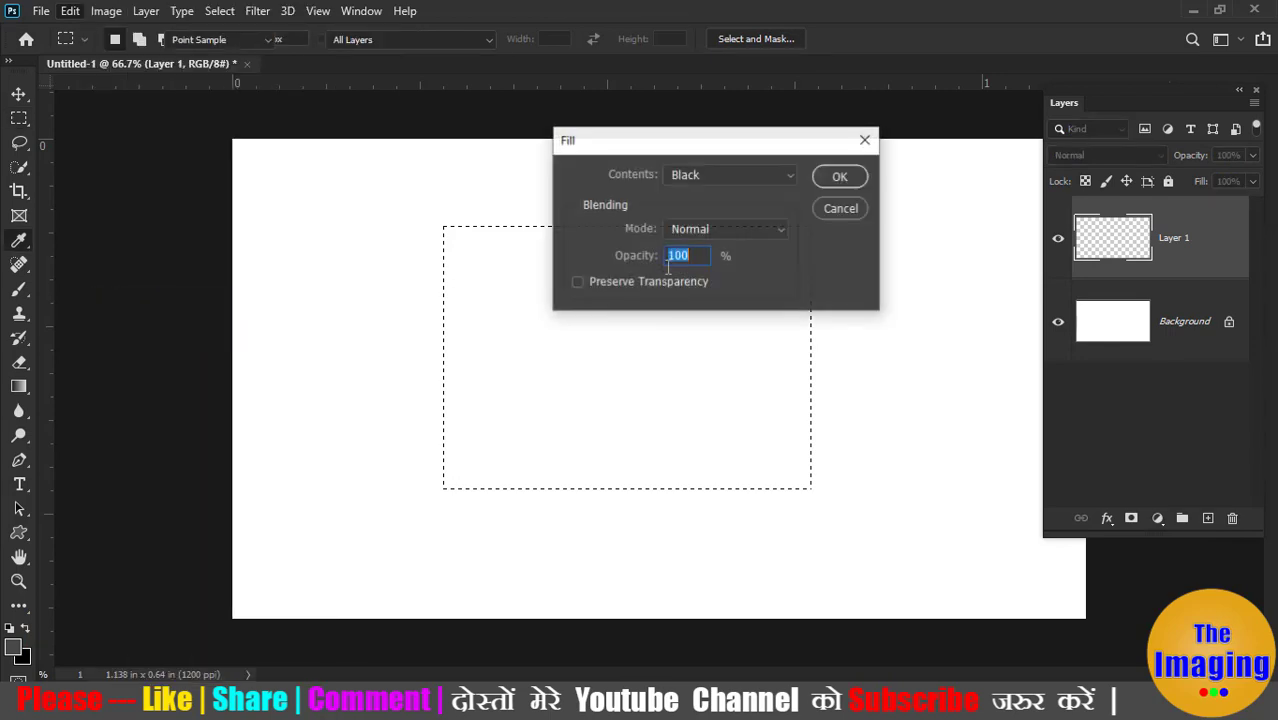
pyautogui.click(787, 176)
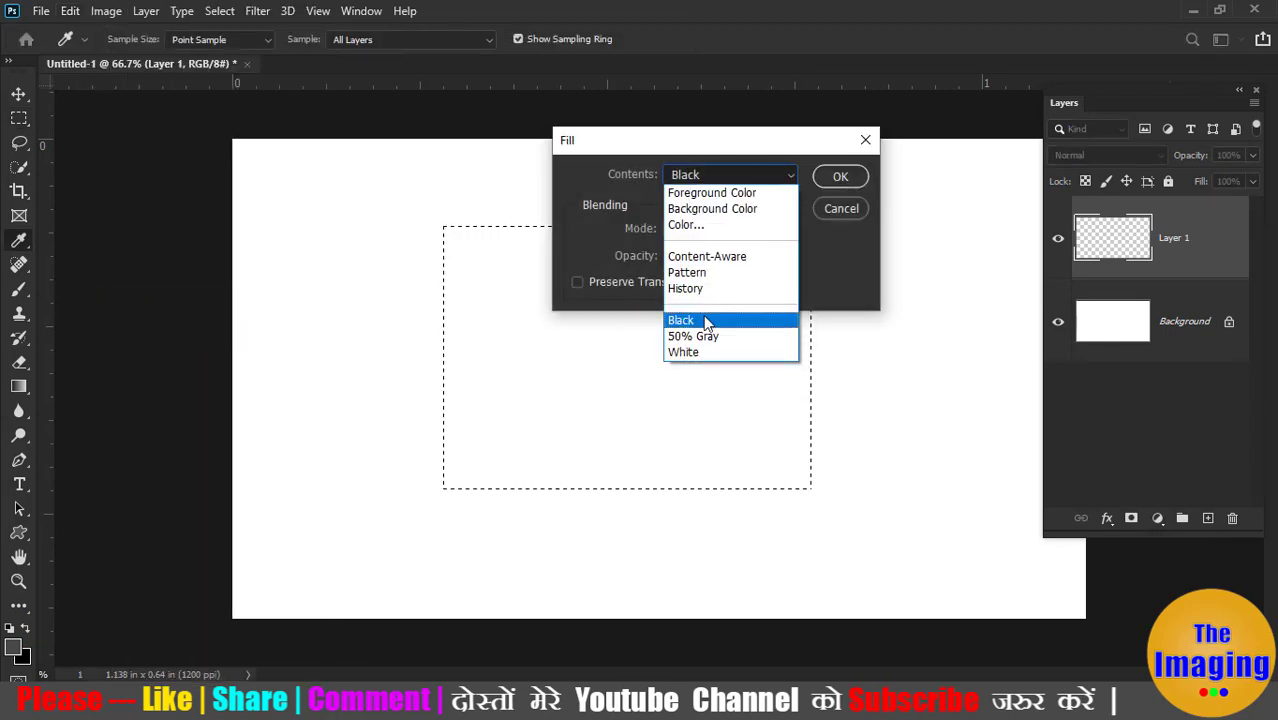
pyautogui.click(708, 337)
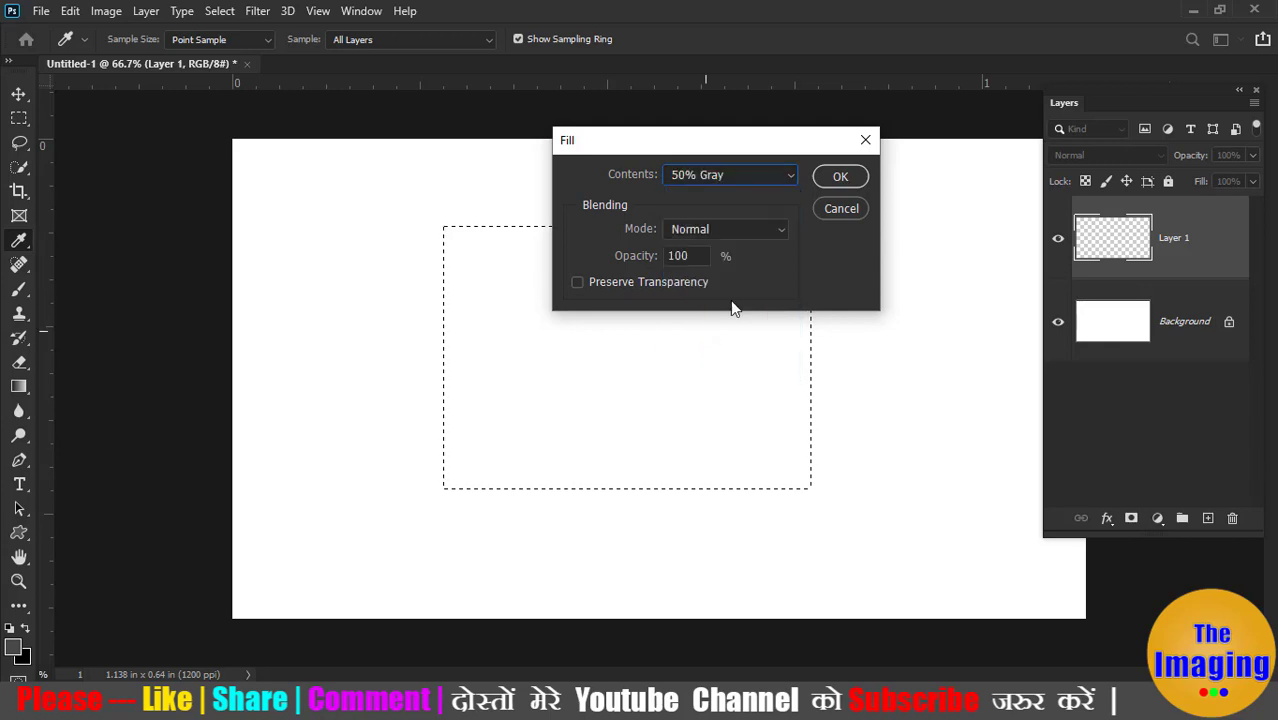
pyautogui.click(841, 177)
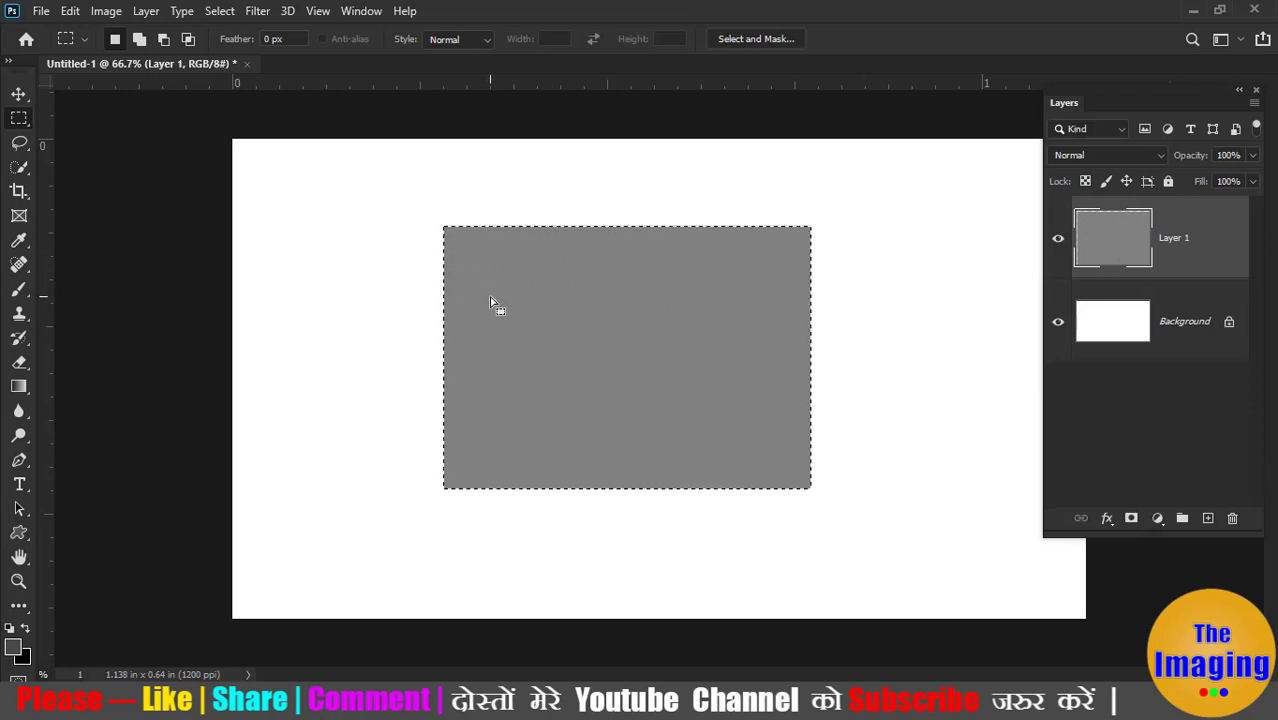
pyautogui.hotkey('ctrl', 'd')
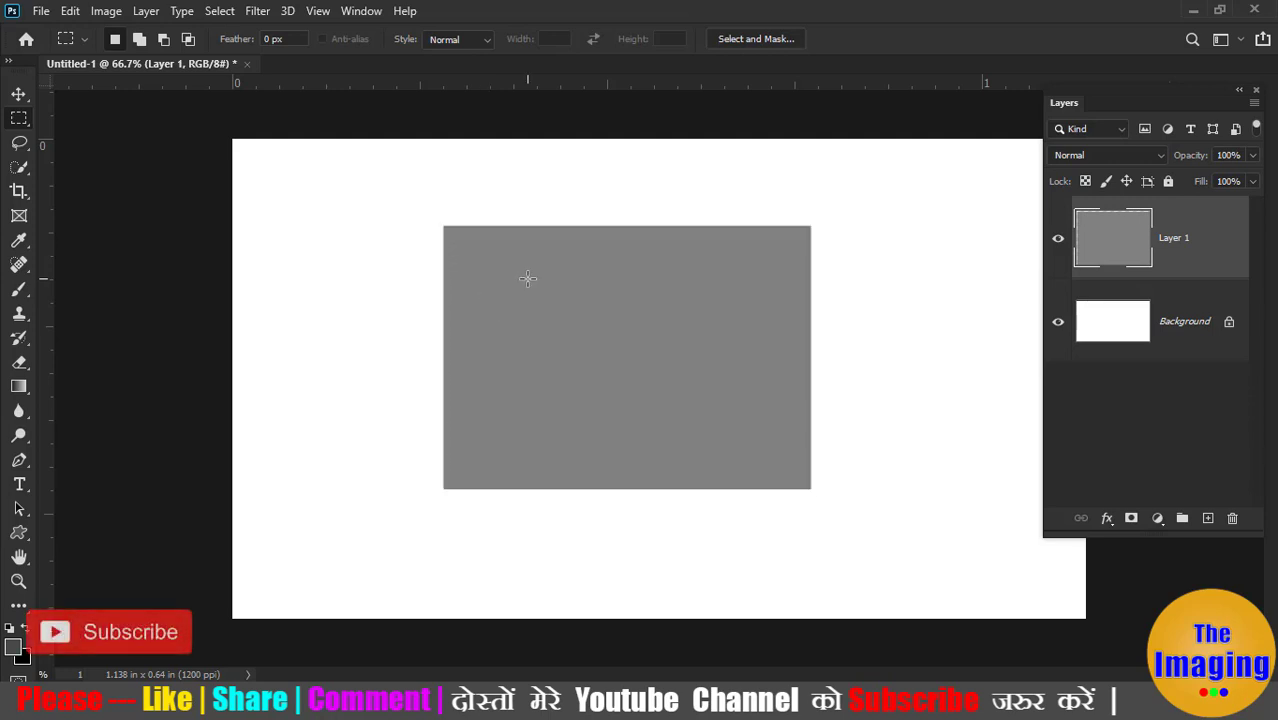
# Nudge the gray rectangle slightly down and to the right.
pyautogui.press('v')
pyautogui.rightClick(573, 340)
pyautogui.click(603, 337)
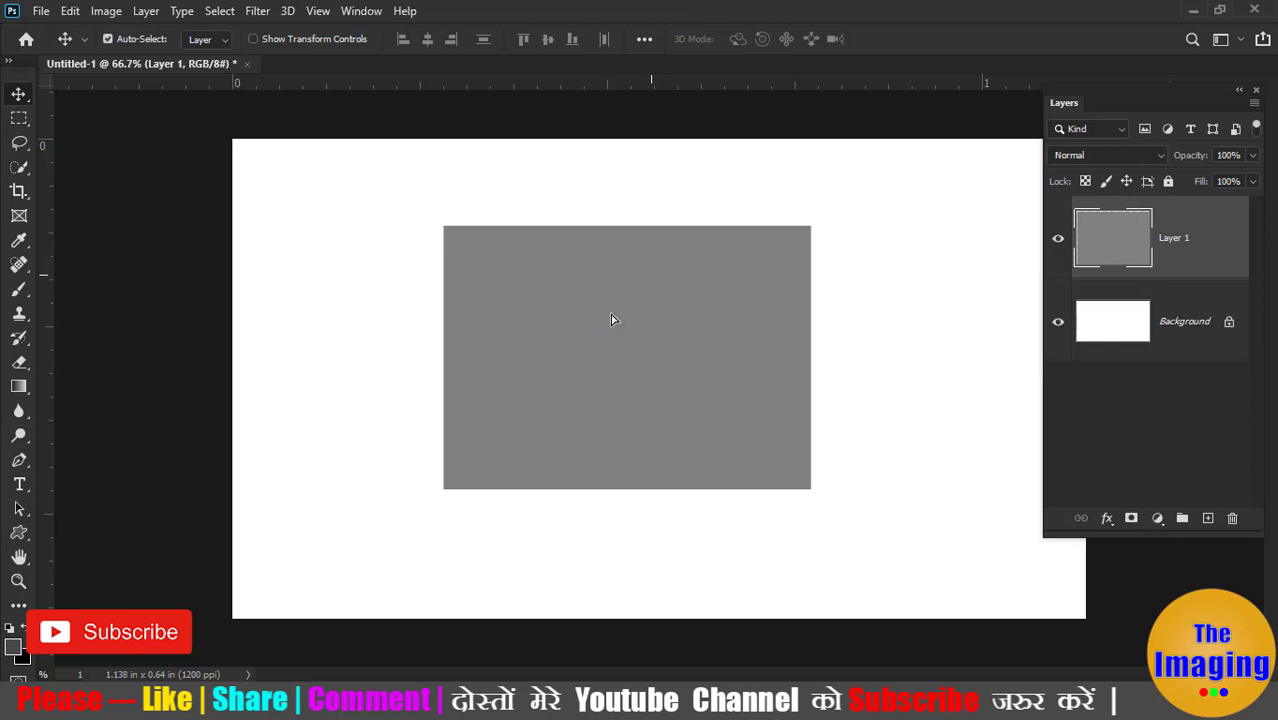
pyautogui.moveTo(610, 314); pyautogui.dragTo(681, 309)
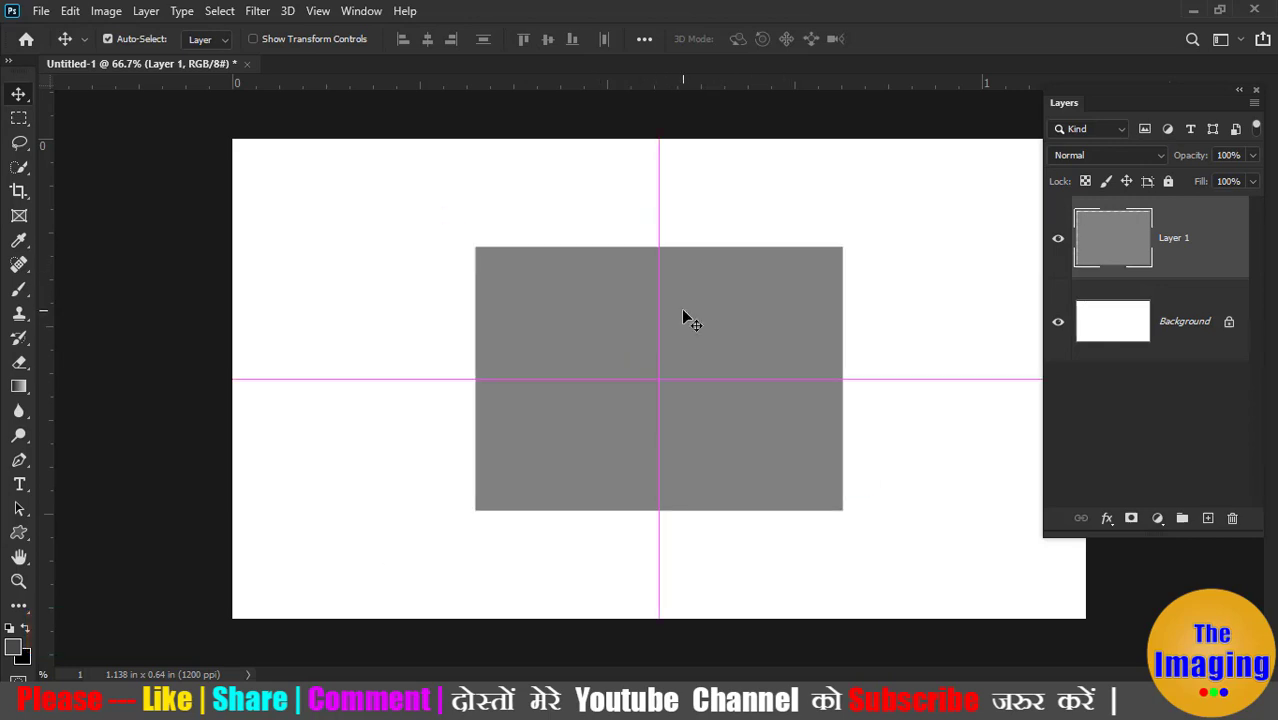
pyautogui.rightClick(597, 286)
pyautogui.click(616, 294)
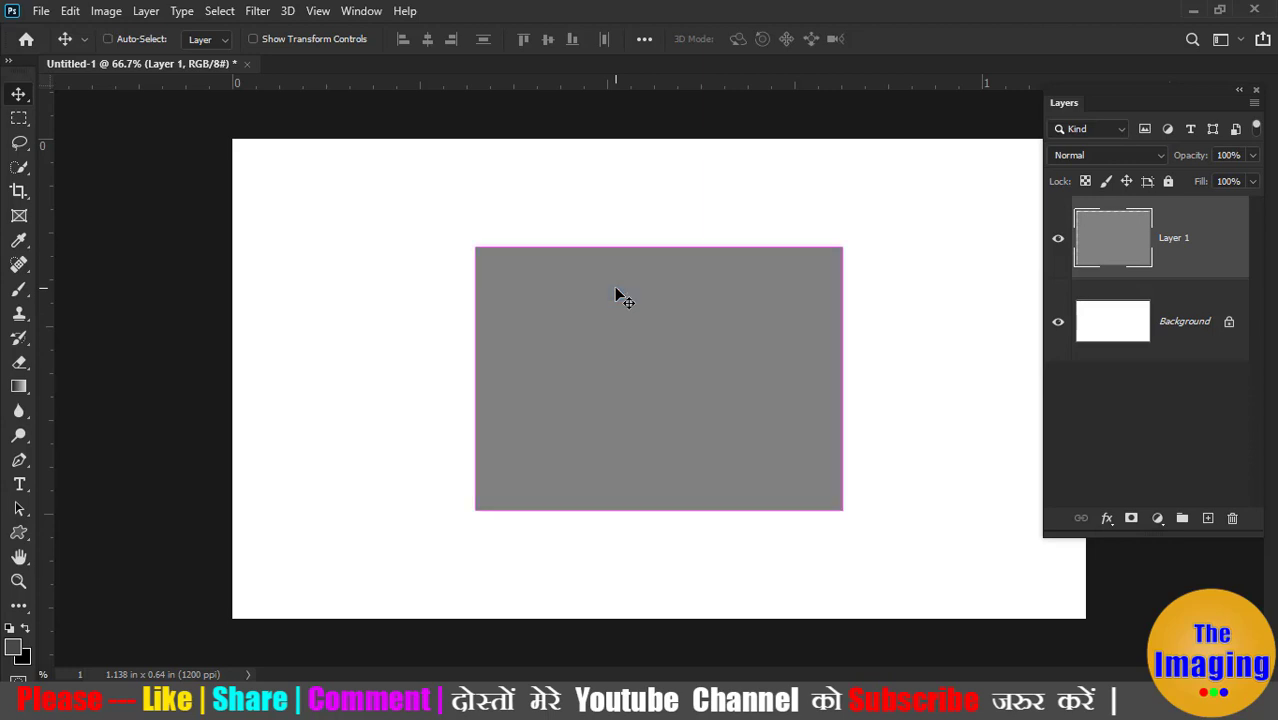
# Skew the rectangle: lower the top-left corner, raise the bottom-left, narrow the right side.
pyautogui.hotkey('ctrl', 't')
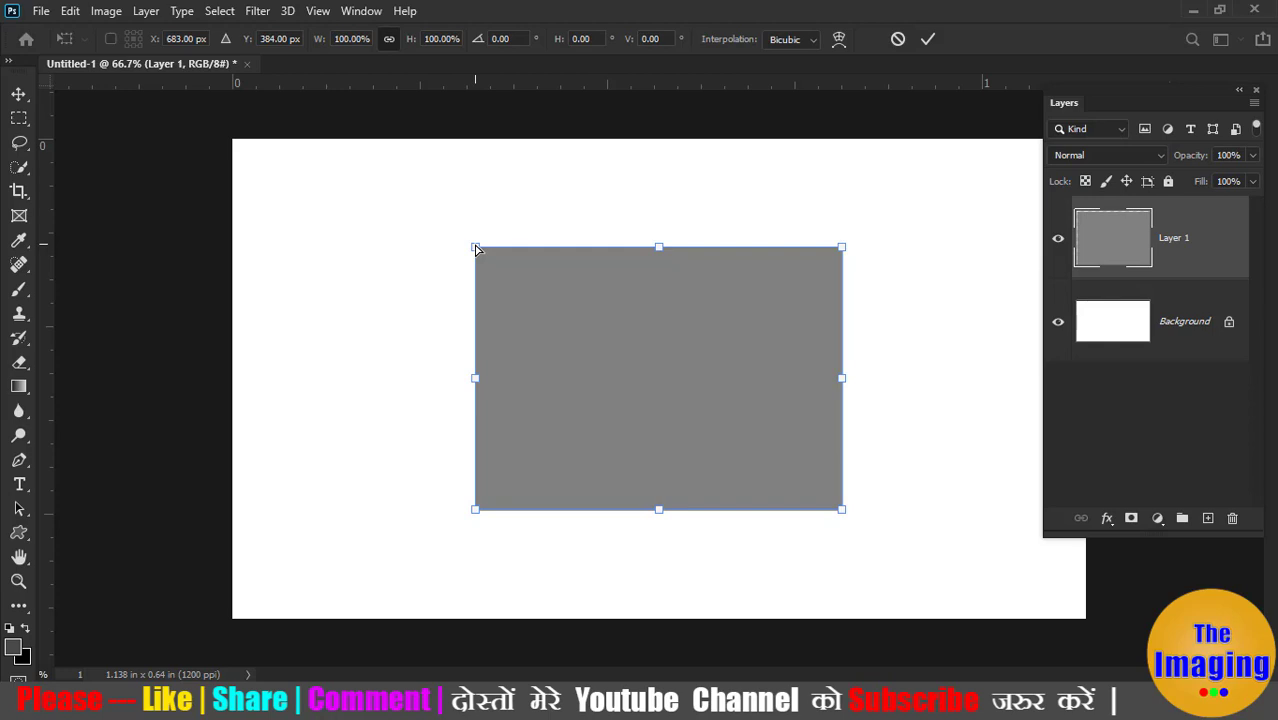
pyautogui.moveTo(476, 248); pyautogui.dragTo(475, 297)
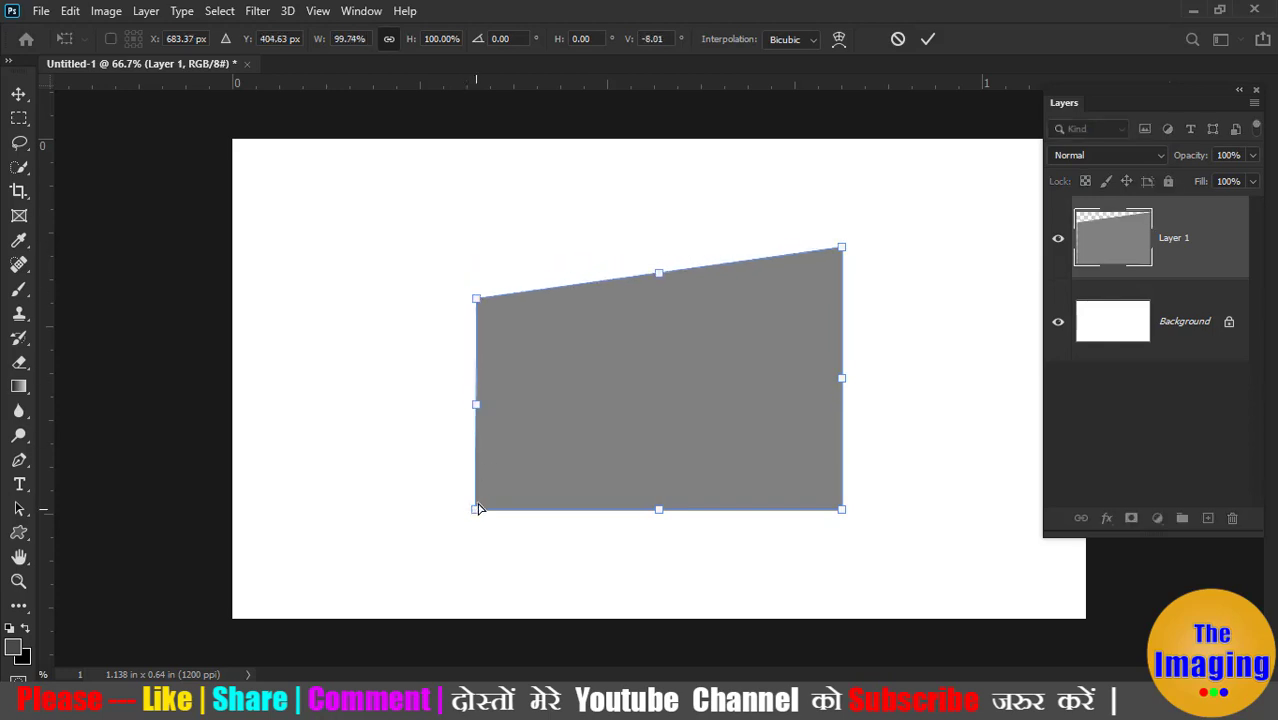
pyautogui.moveTo(475, 509); pyautogui.dragTo(480, 499)
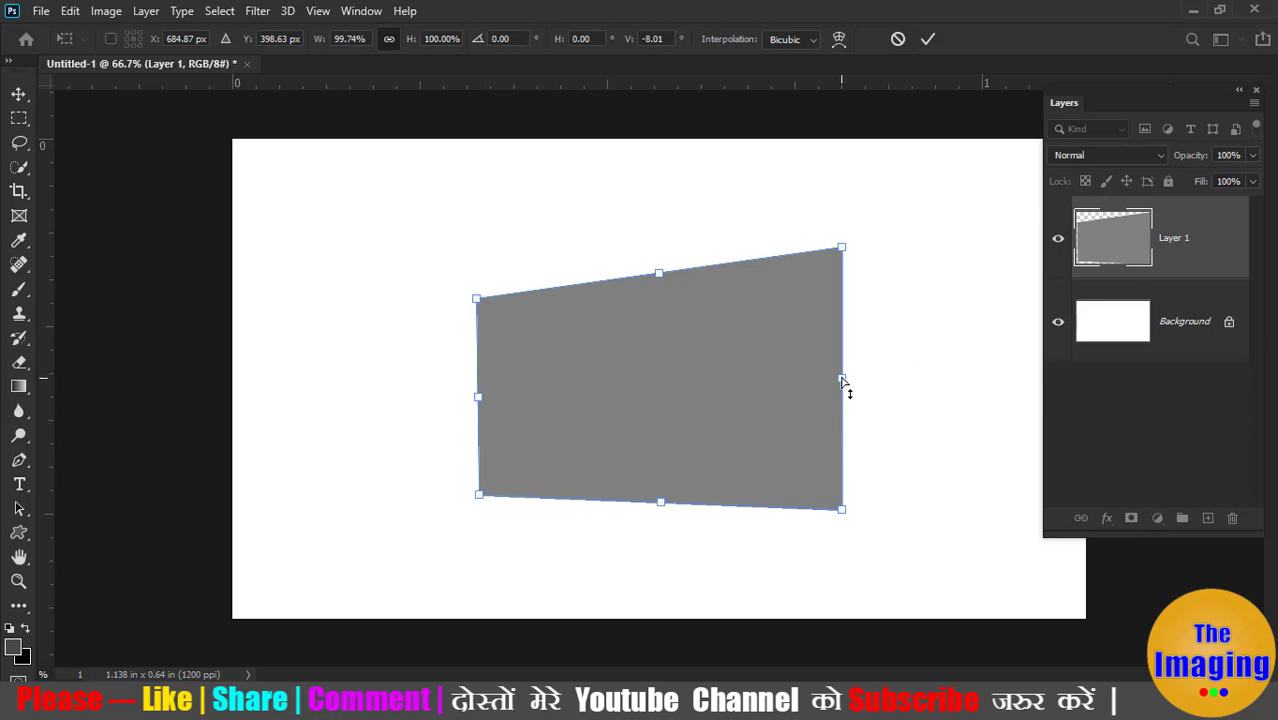
pyautogui.moveTo(842, 380); pyautogui.dragTo(767, 392)
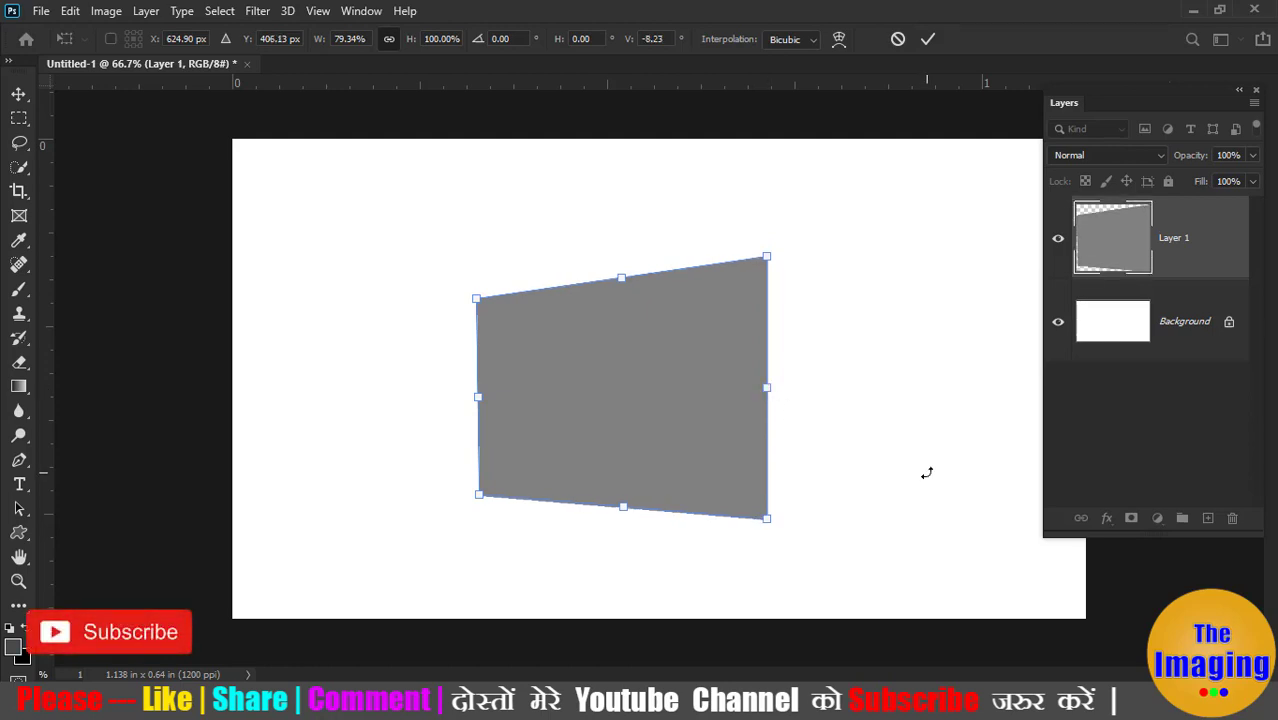
pyautogui.click(927, 41)
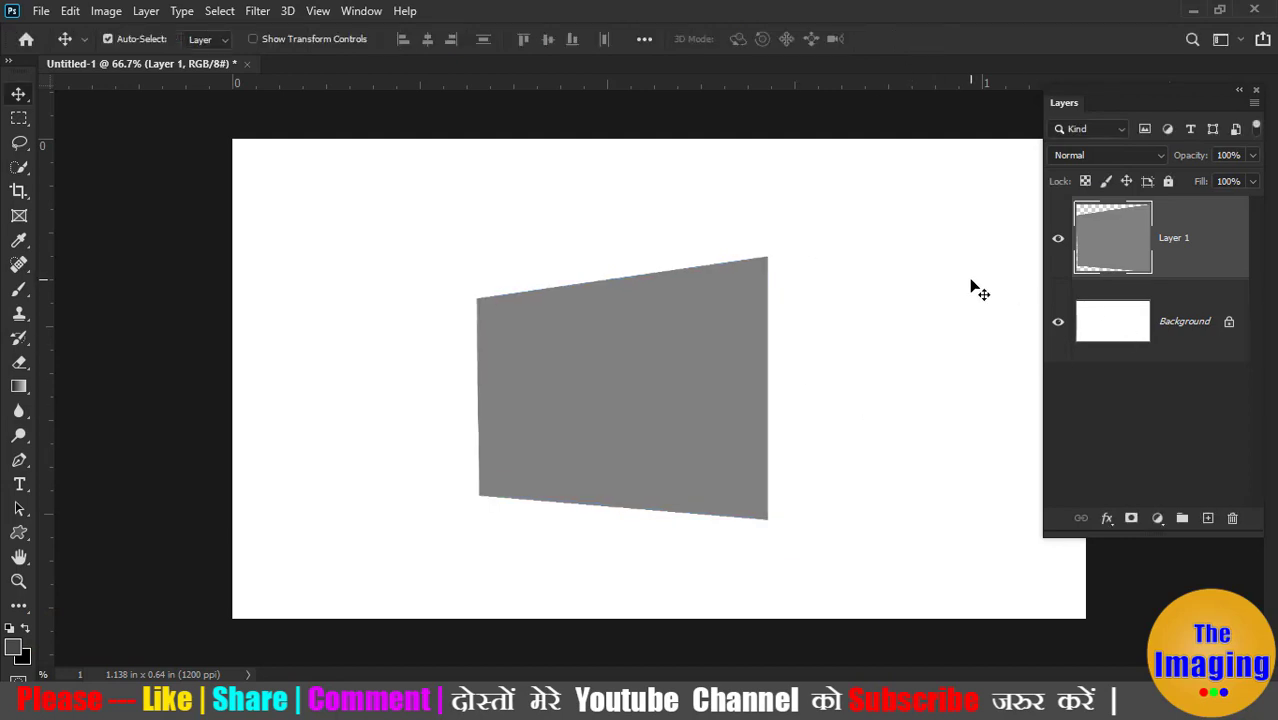
# Add a Drop Shadow to Layer 1 with 157° angle, 13 px distance and 0 spread.
pyautogui.click(146, 14)
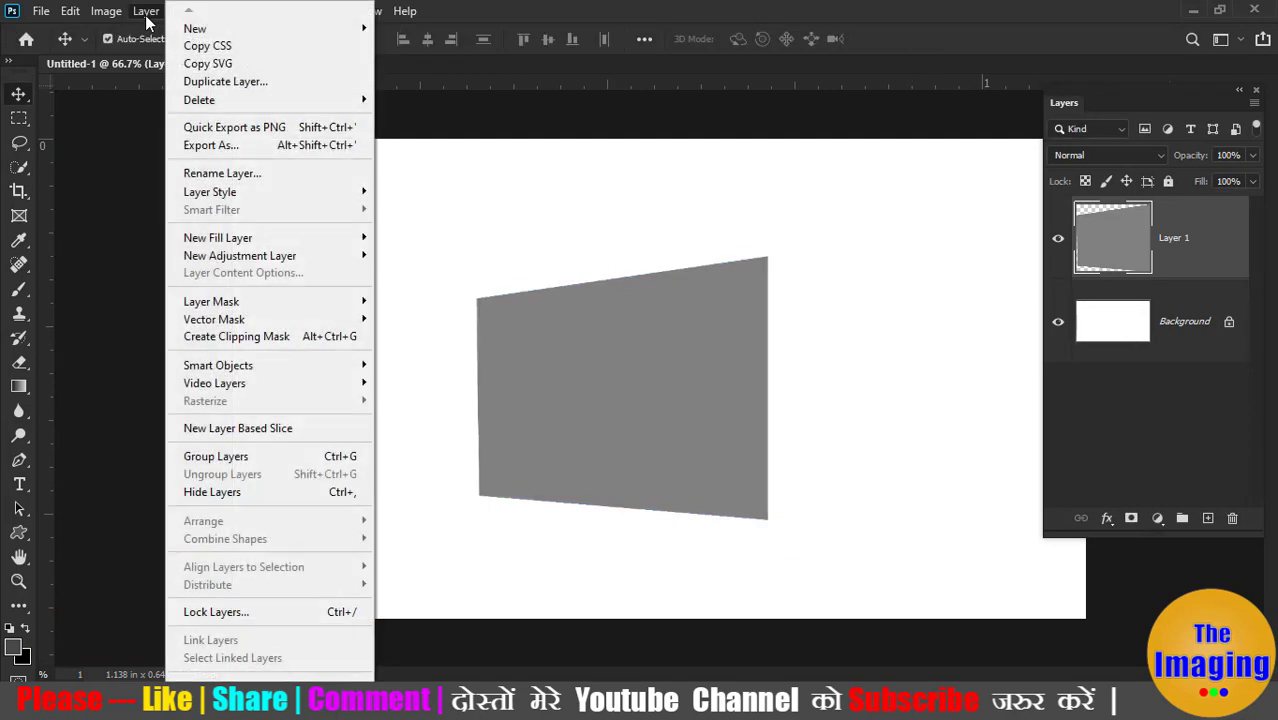
pyautogui.moveTo(210, 191)
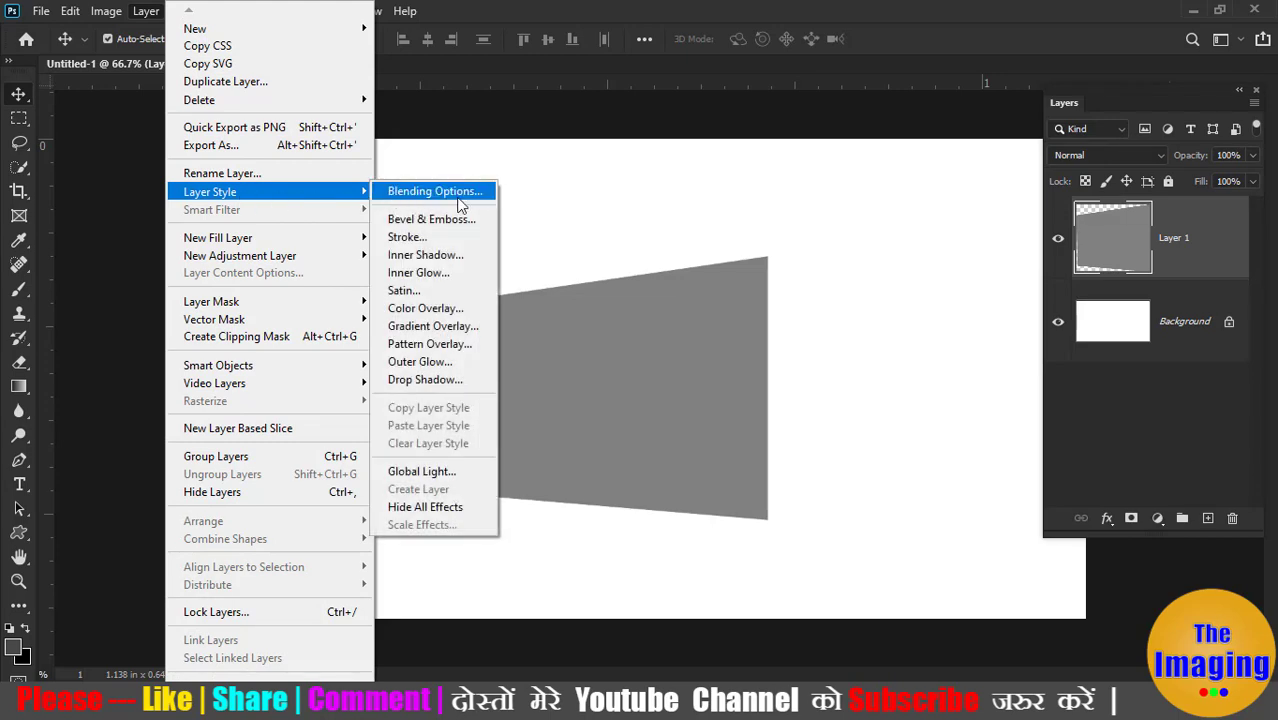
pyautogui.click(449, 381)
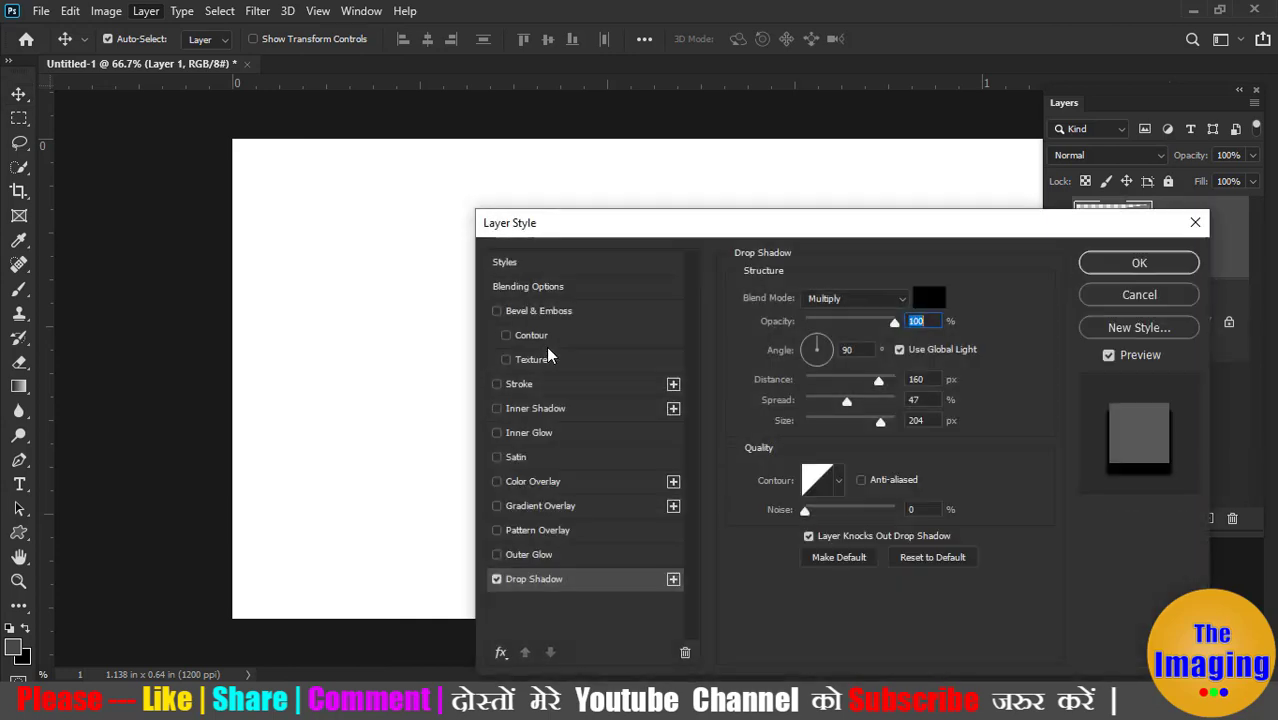
pyautogui.moveTo(660, 228)
pyautogui.mouseDown()
pyautogui.moveTo(505, 217)
pyautogui.moveTo(25, 72)
pyautogui.mouseUp()
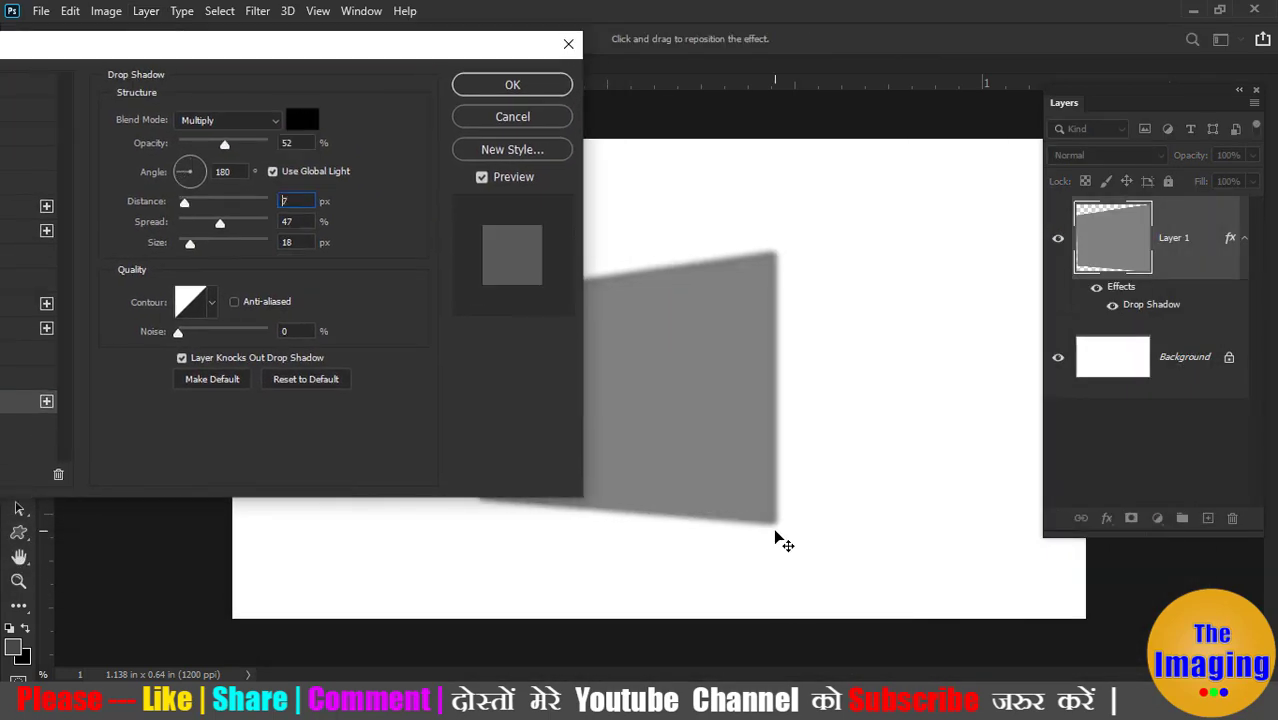
pyautogui.moveTo(776, 534); pyautogui.dragTo(779, 536)
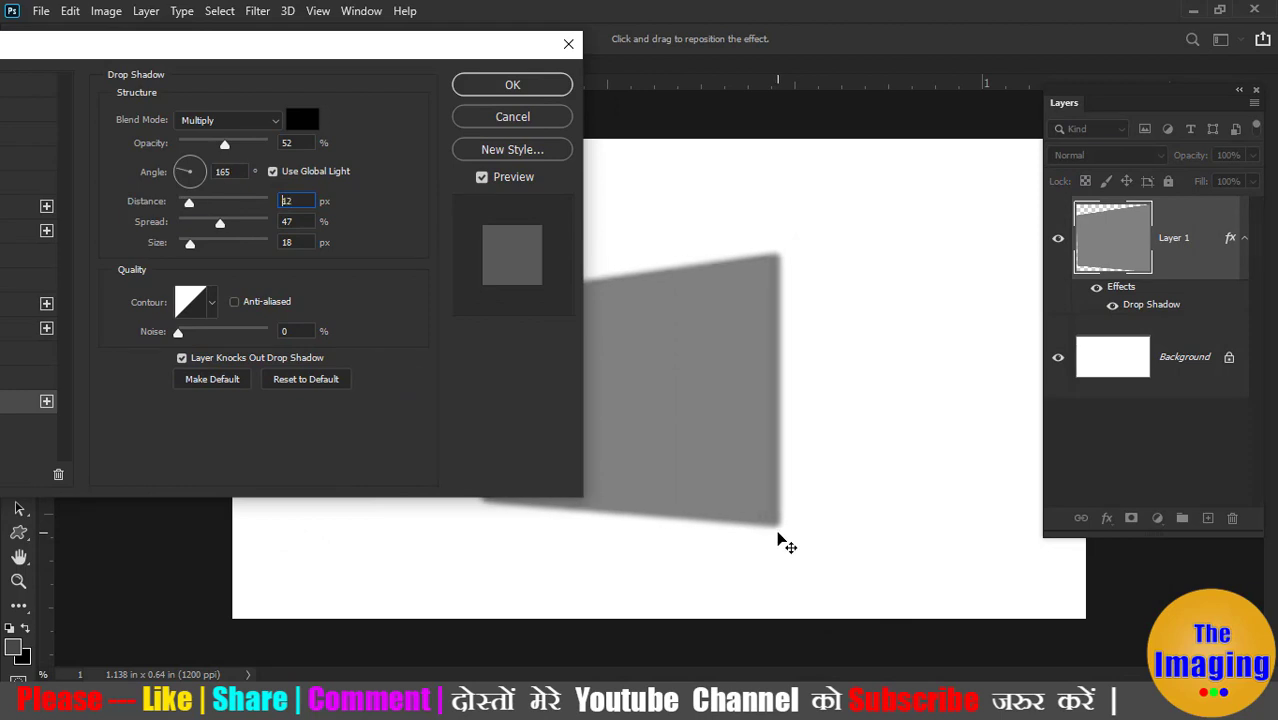
pyautogui.moveTo(778, 535); pyautogui.dragTo(779, 538)
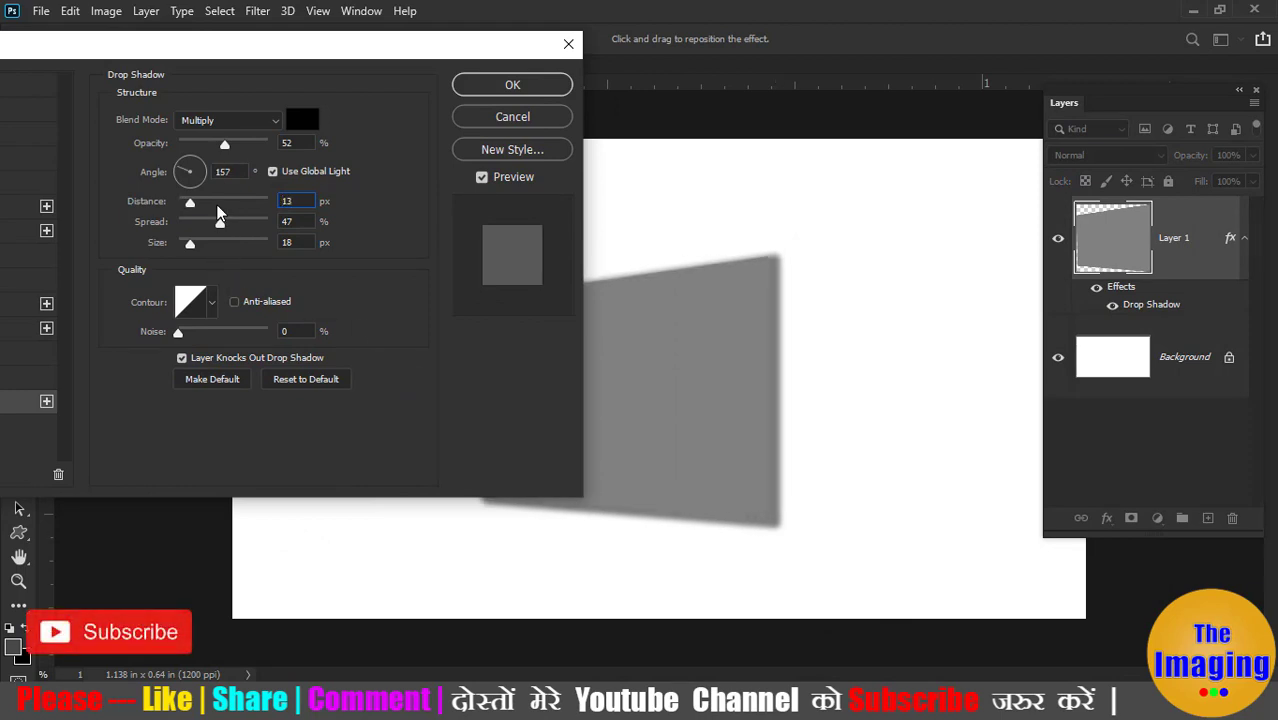
pyautogui.moveTo(220, 222); pyautogui.dragTo(183, 241)
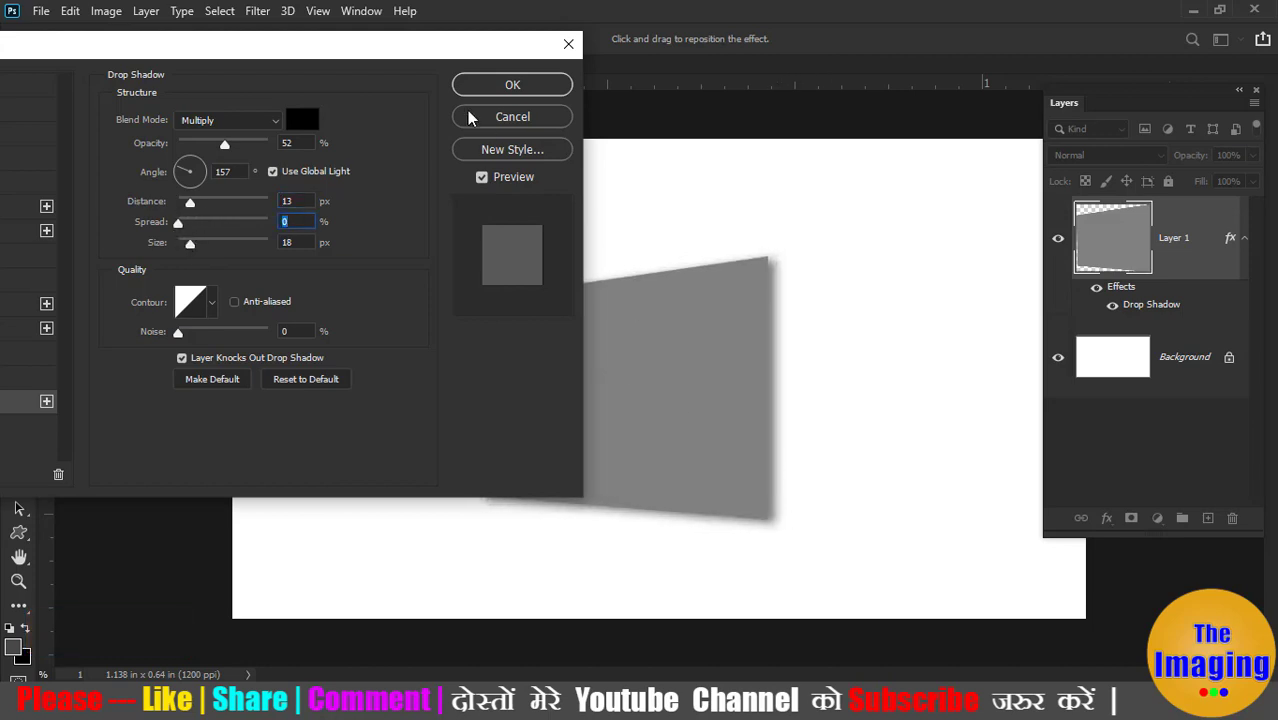
pyautogui.moveTo(428, 51); pyautogui.dragTo(390, 132)
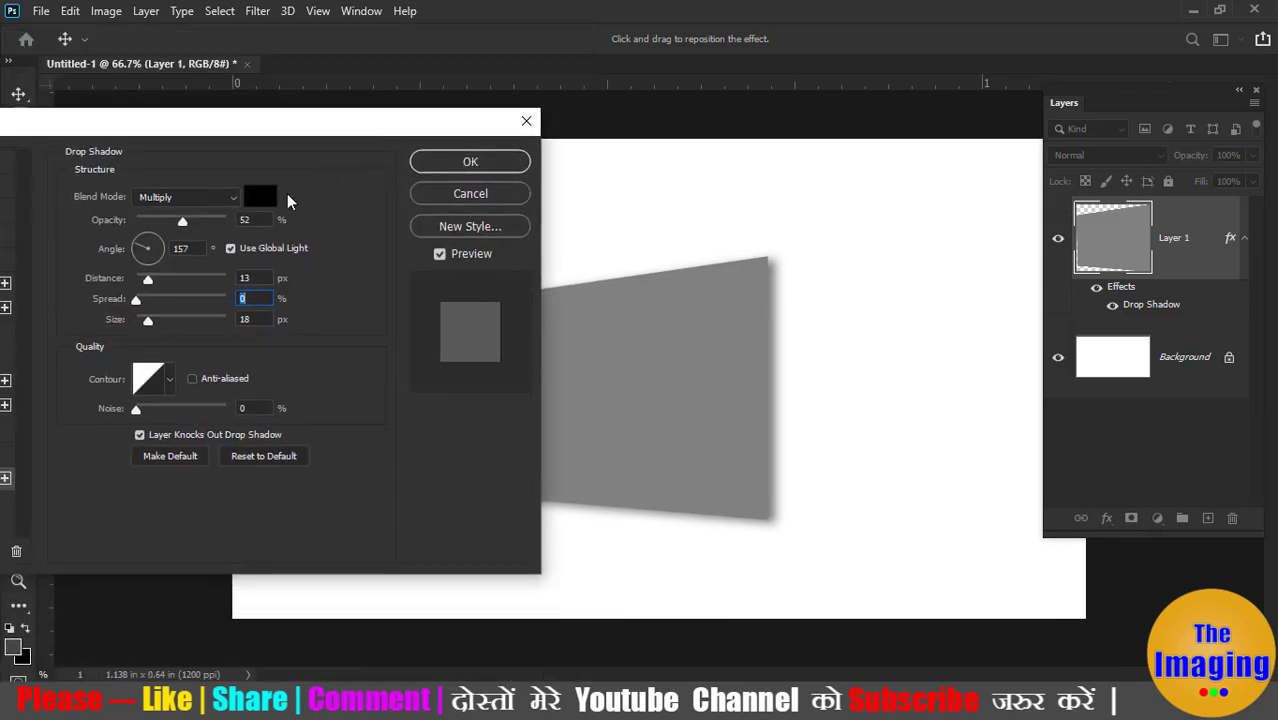
# Set the shadow to Normal blend mode, 100% opacity and 27 px size.
pyautogui.click(231, 201)
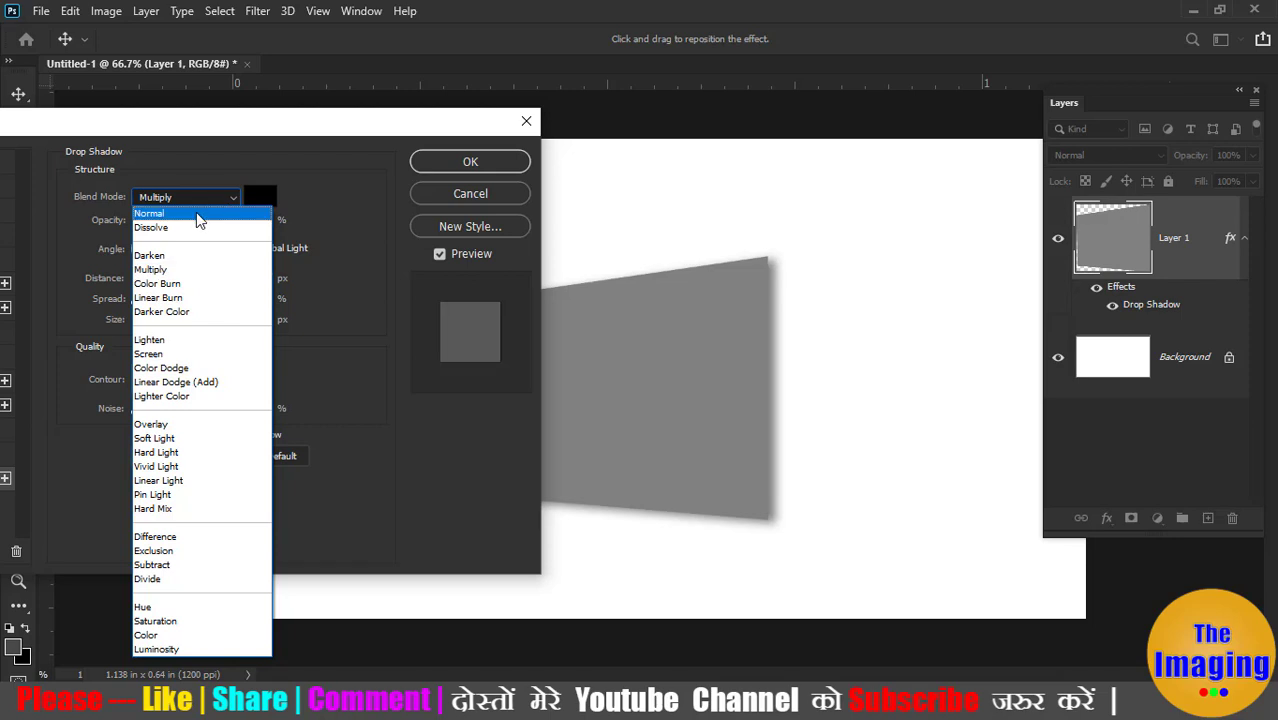
pyautogui.click(198, 215)
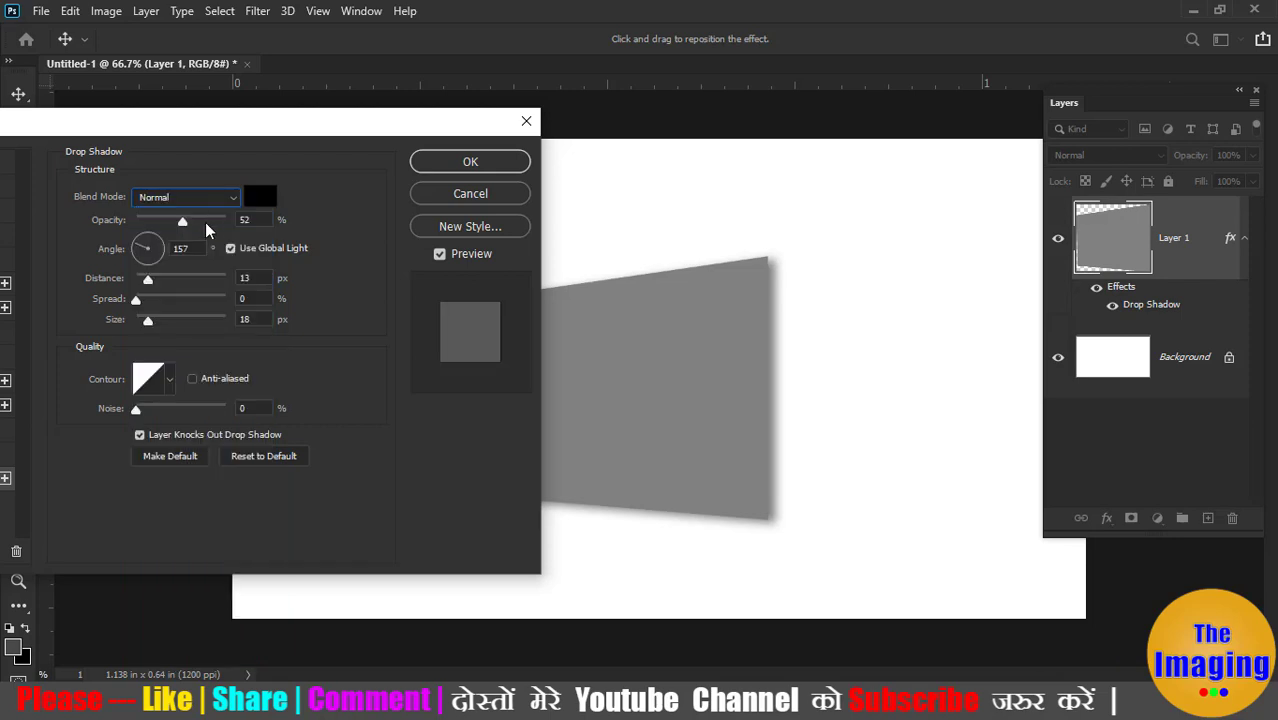
pyautogui.moveTo(181, 224); pyautogui.dragTo(245, 224)
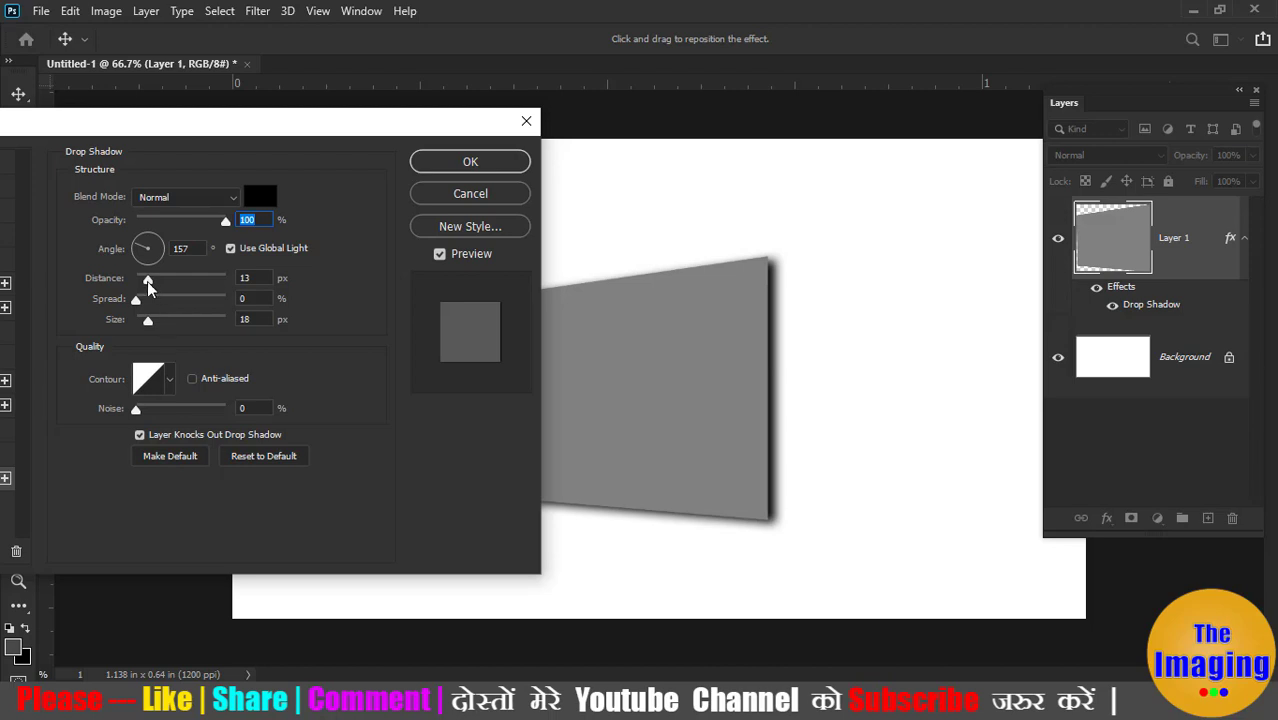
pyautogui.moveTo(147, 321); pyautogui.dragTo(138, 321)
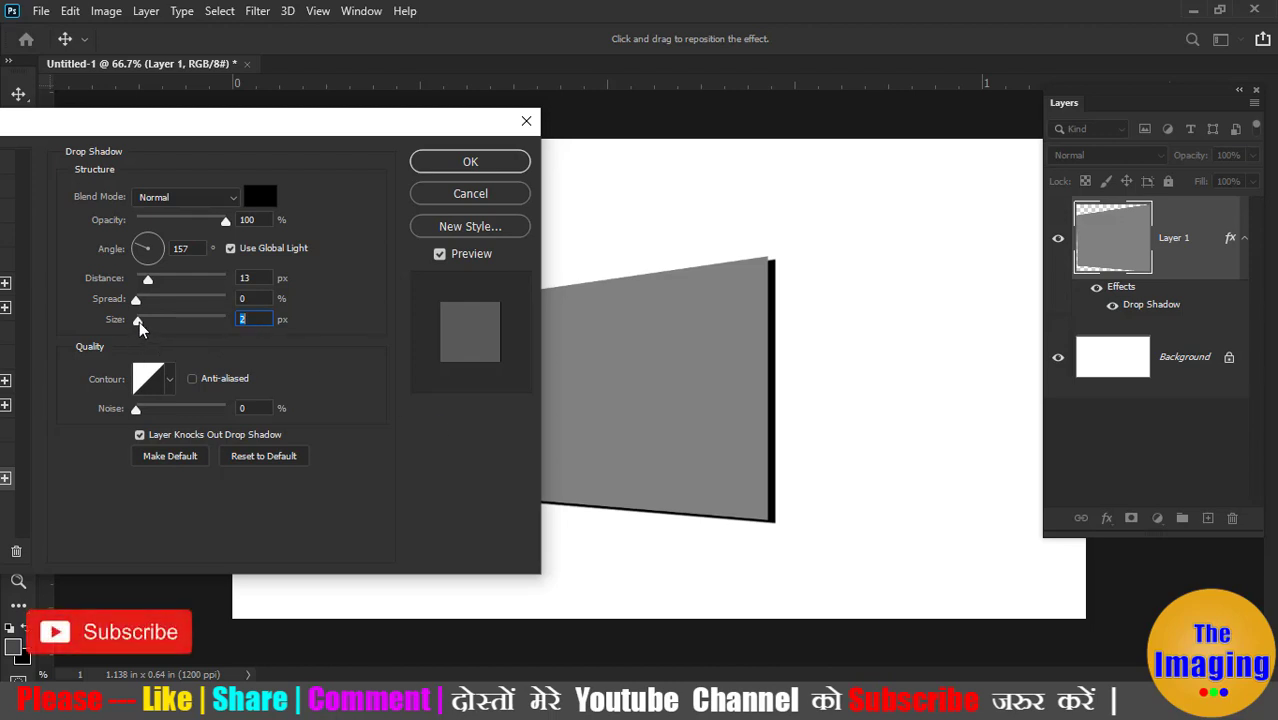
pyautogui.moveTo(139, 321); pyautogui.dragTo(152, 321)
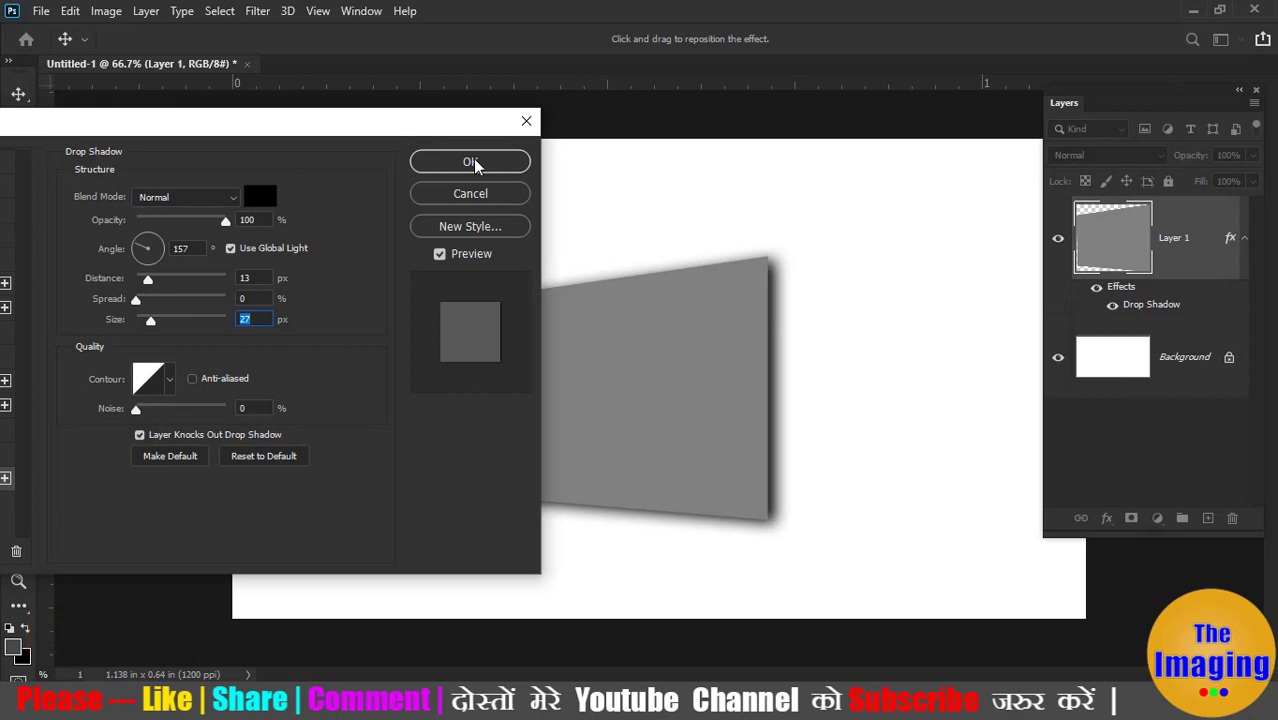
pyautogui.moveTo(440, 124); pyautogui.dragTo(730, 92)
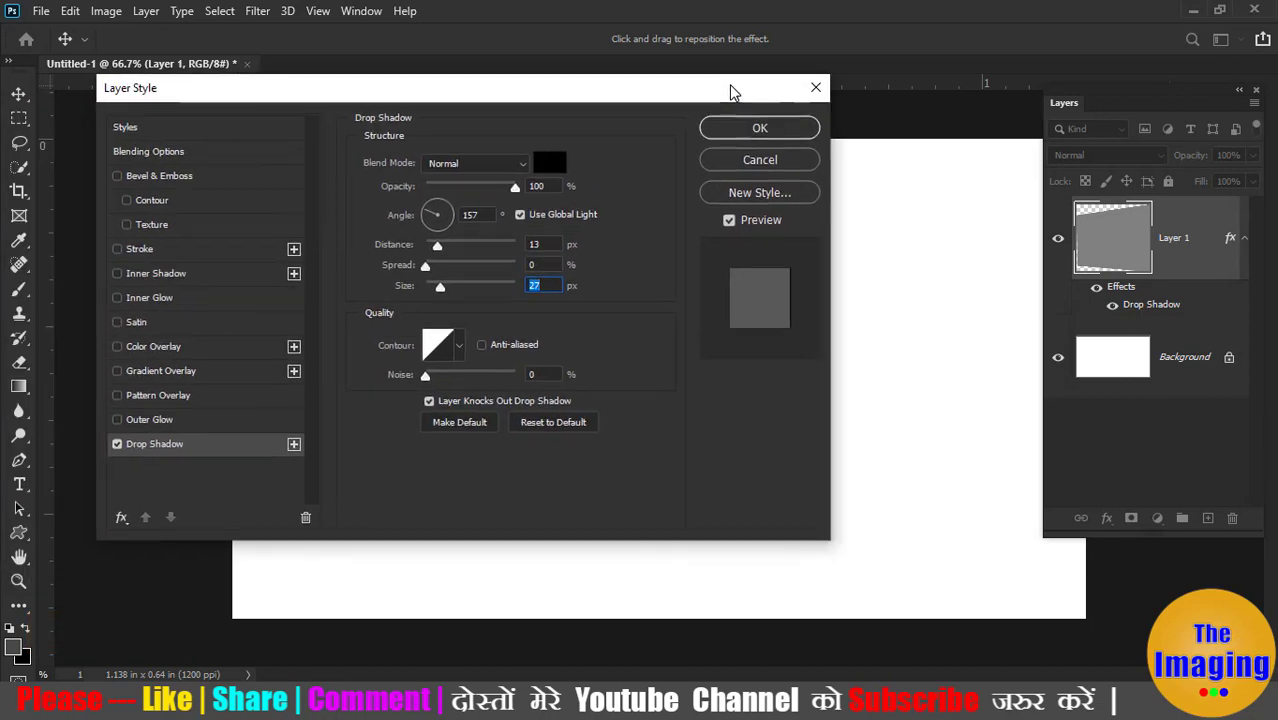
# Add a 4 px #ff0000 red stroke to the shape and apply the layer style.
pyautogui.click(145, 245)
pyautogui.moveTo(748, 86)
pyautogui.mouseDown()
pyautogui.moveTo(392, 203)
pyautogui.moveTo(440, 105)
pyautogui.mouseUp()
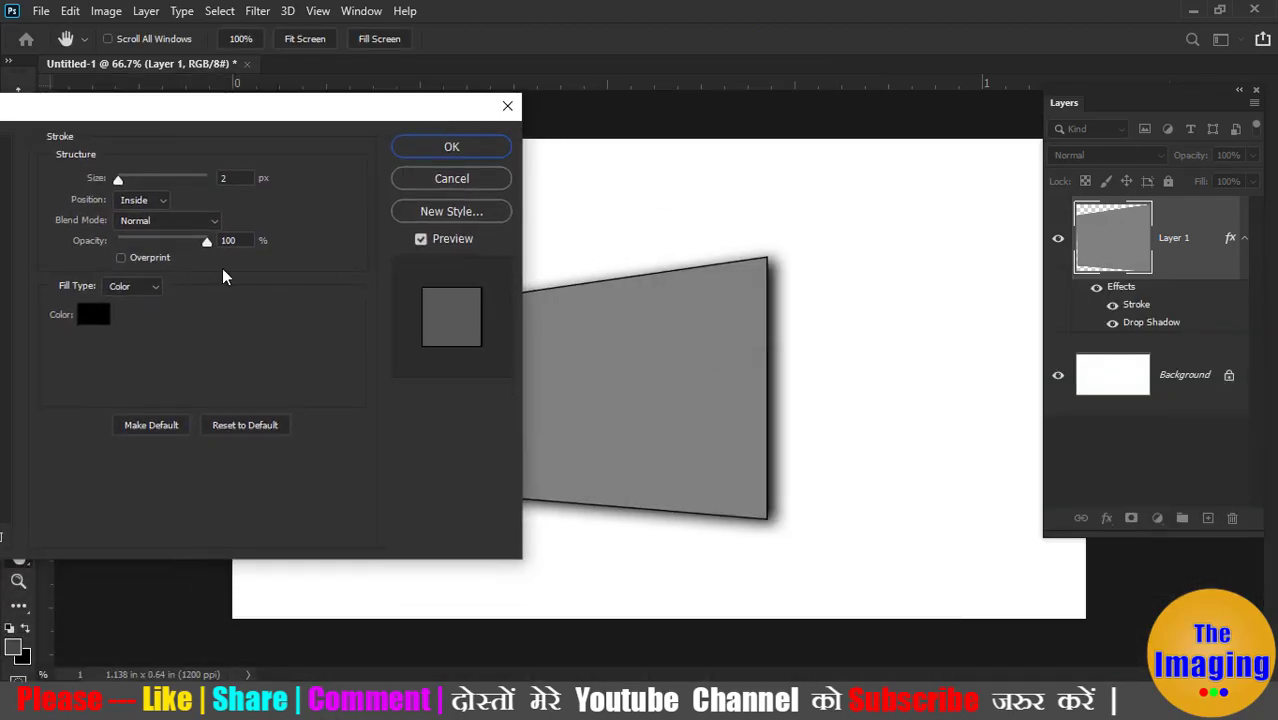
pyautogui.click(93, 314)
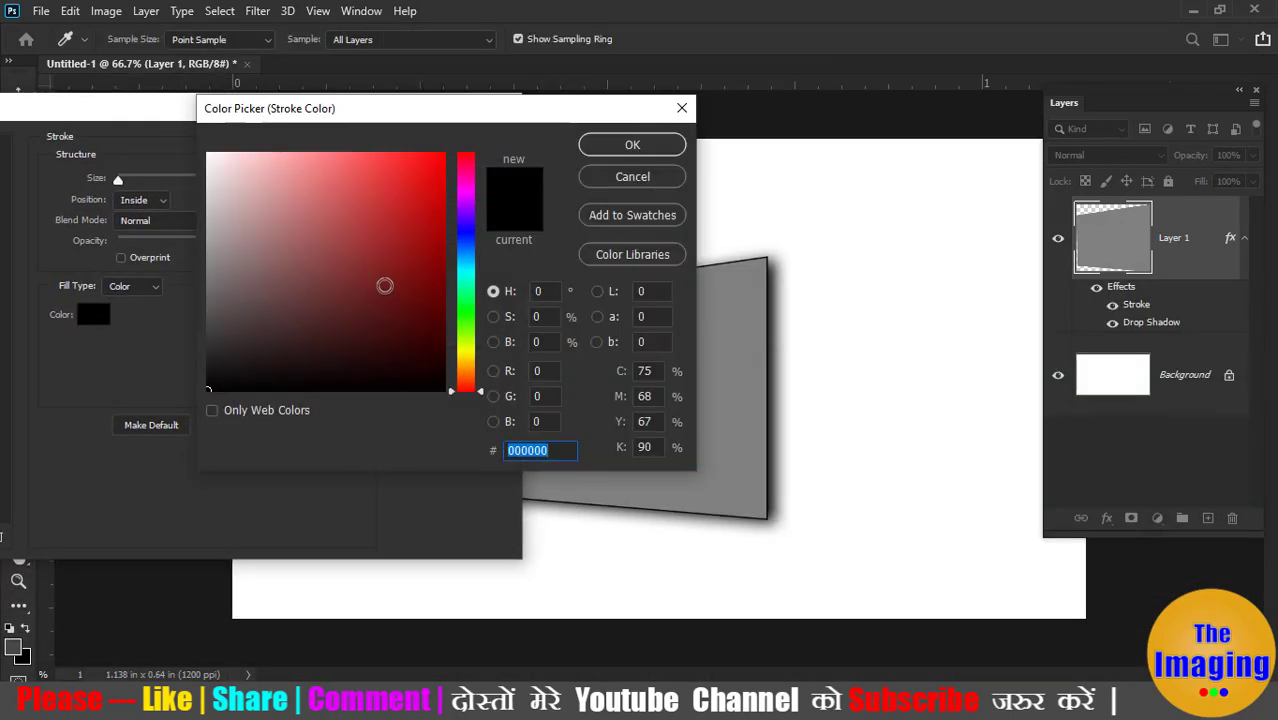
pyautogui.moveTo(422, 154); pyautogui.dragTo(444, 153)
pyautogui.click(630, 148)
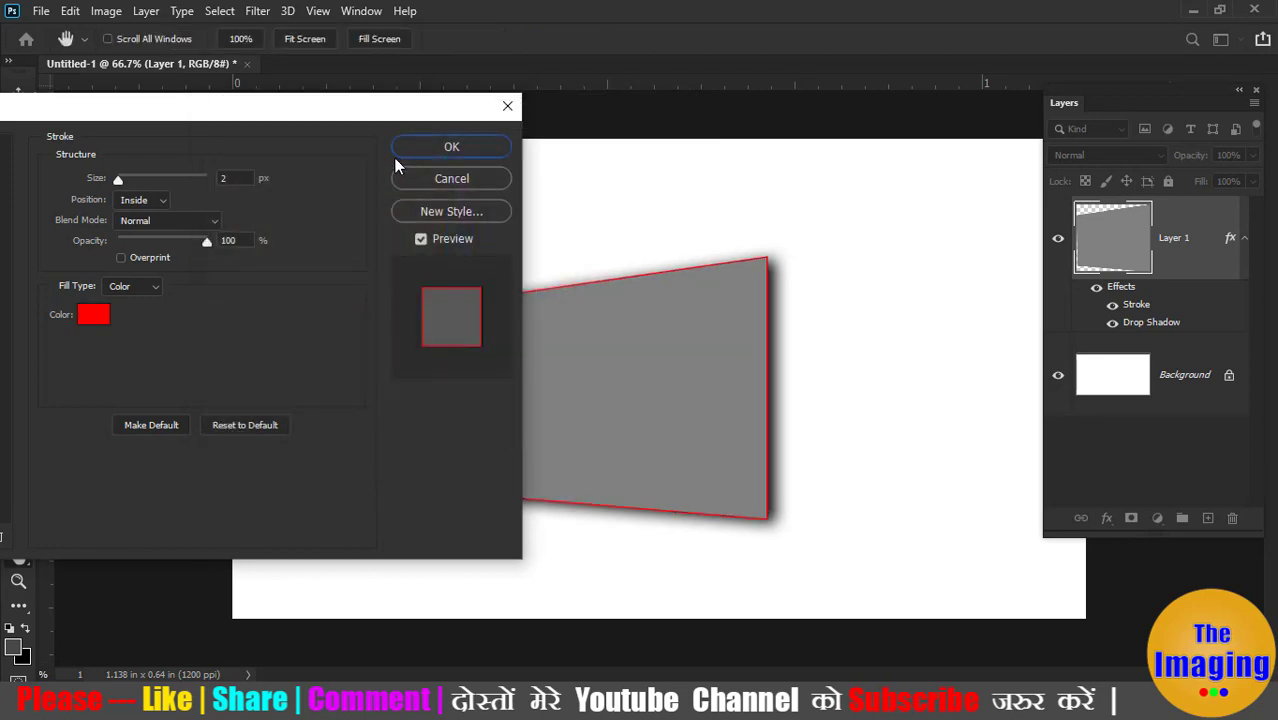
pyautogui.moveTo(334, 108); pyautogui.dragTo(405, 110)
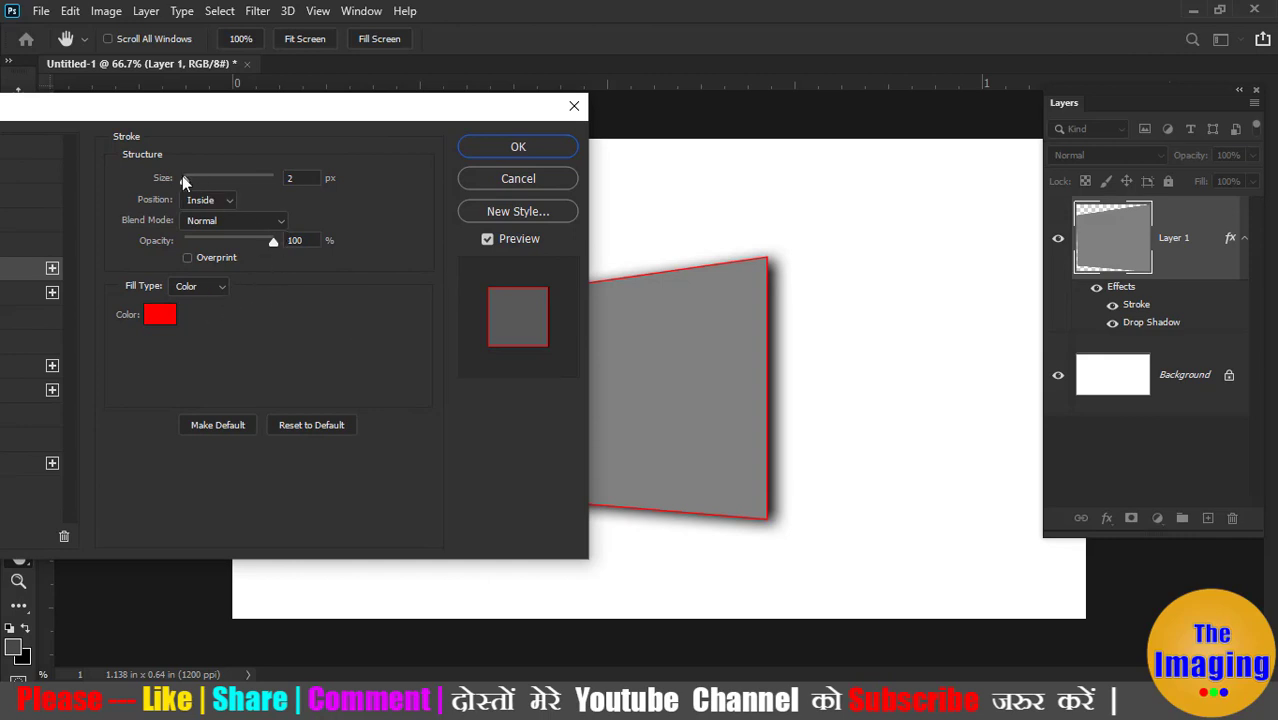
pyautogui.moveTo(182, 177); pyautogui.dragTo(186, 178)
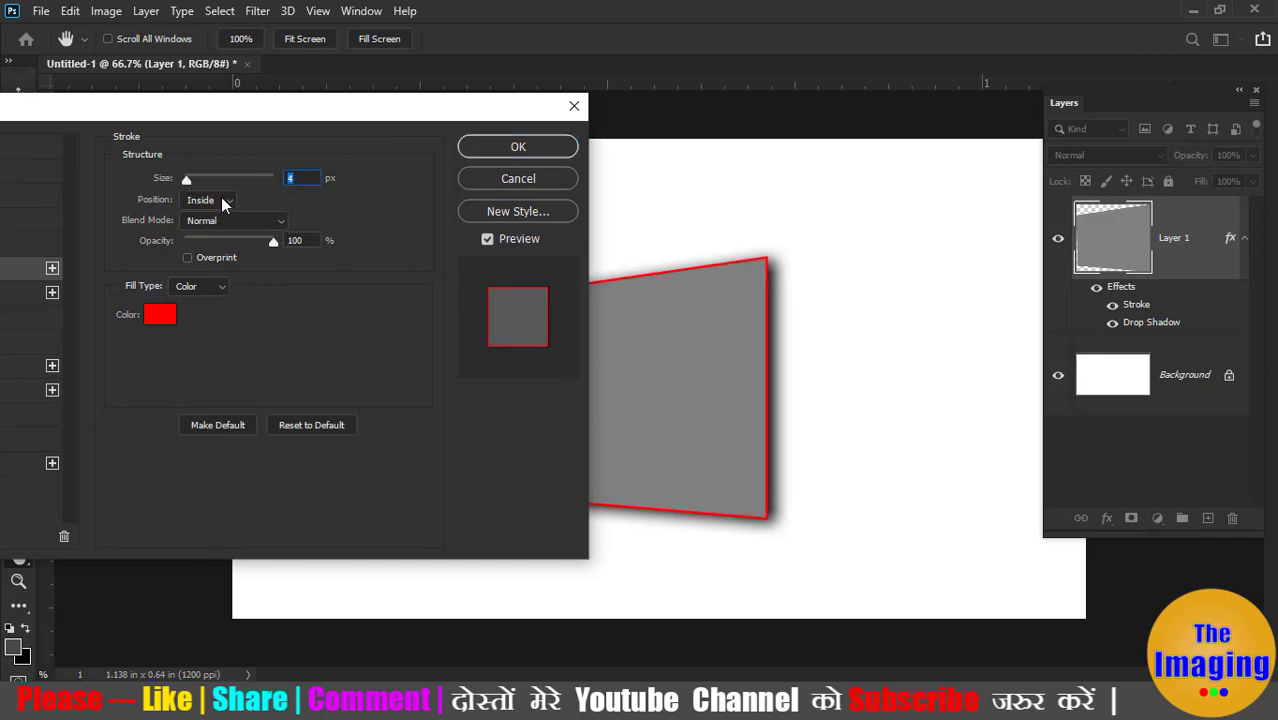
pyautogui.click(517, 147)
# Move the framed shape slightly upward and duplicate Layer 1 as Layer 1 copy.
pyautogui.rightClick(650, 340)
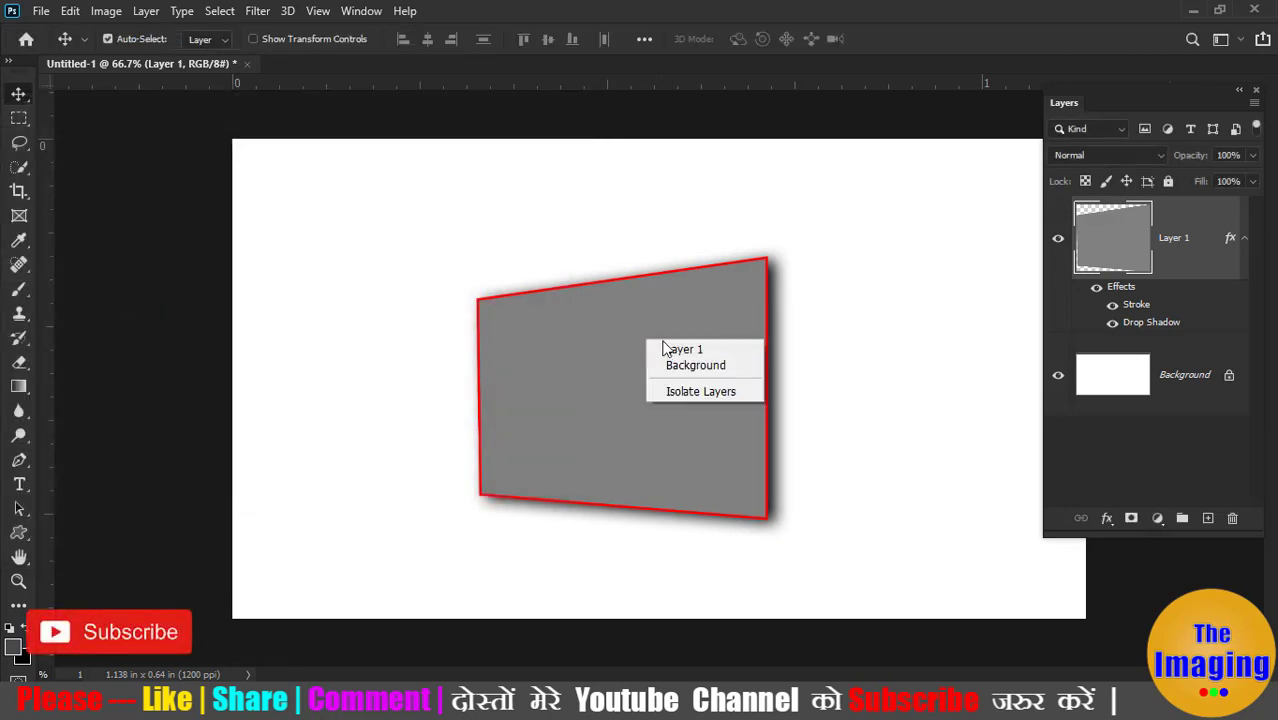
pyautogui.click(672, 350)
pyautogui.click(684, 426)
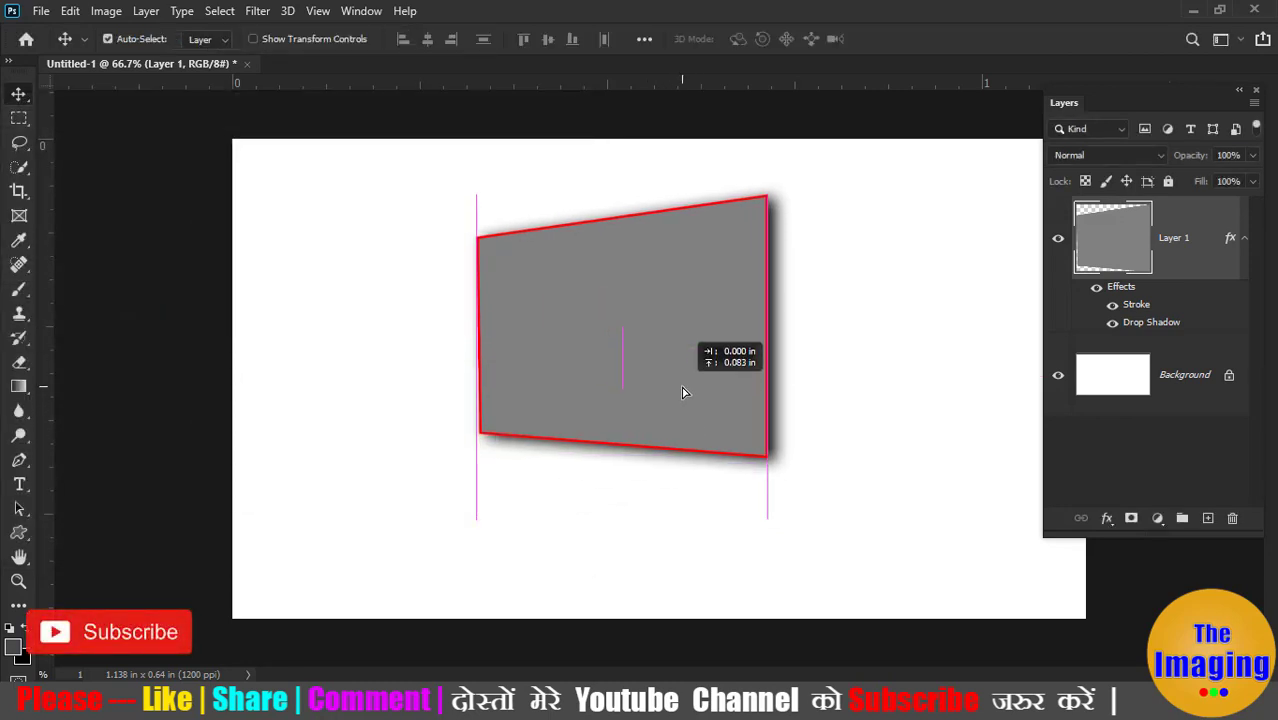
pyautogui.moveTo(683, 390); pyautogui.dragTo(682, 377)
pyautogui.rightClick(644, 340)
pyautogui.click(660, 350)
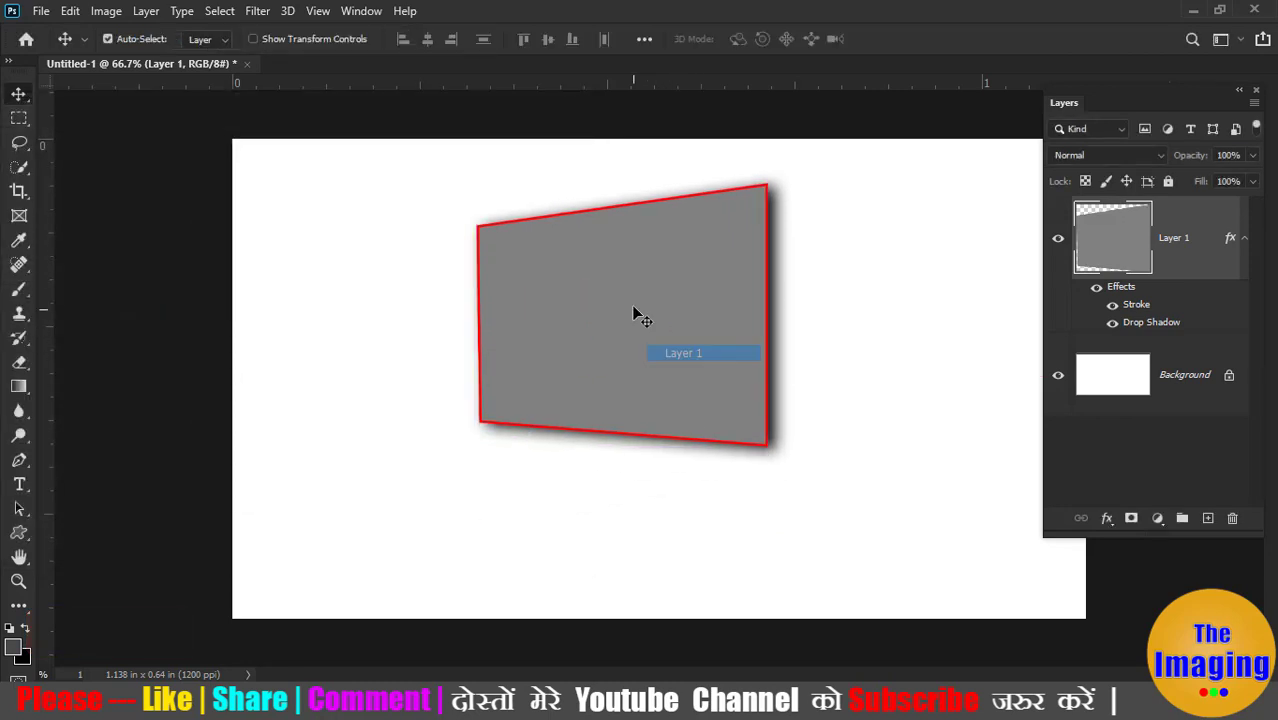
pyautogui.rightClick(632, 309)
pyautogui.click(669, 320)
pyautogui.rightClick(668, 322)
pyautogui.click(690, 334)
pyautogui.rightClick(650, 308)
pyautogui.click(692, 316)
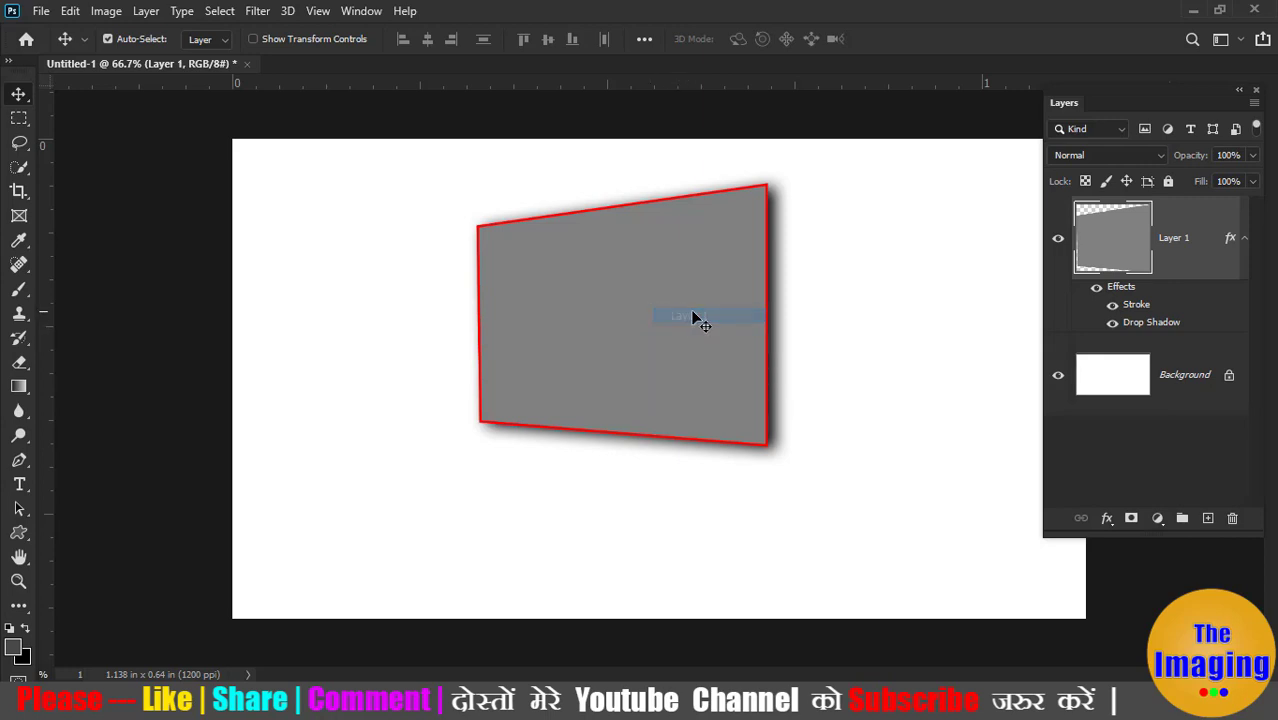
pyautogui.moveTo(1187, 228); pyautogui.dragTo(1211, 518)
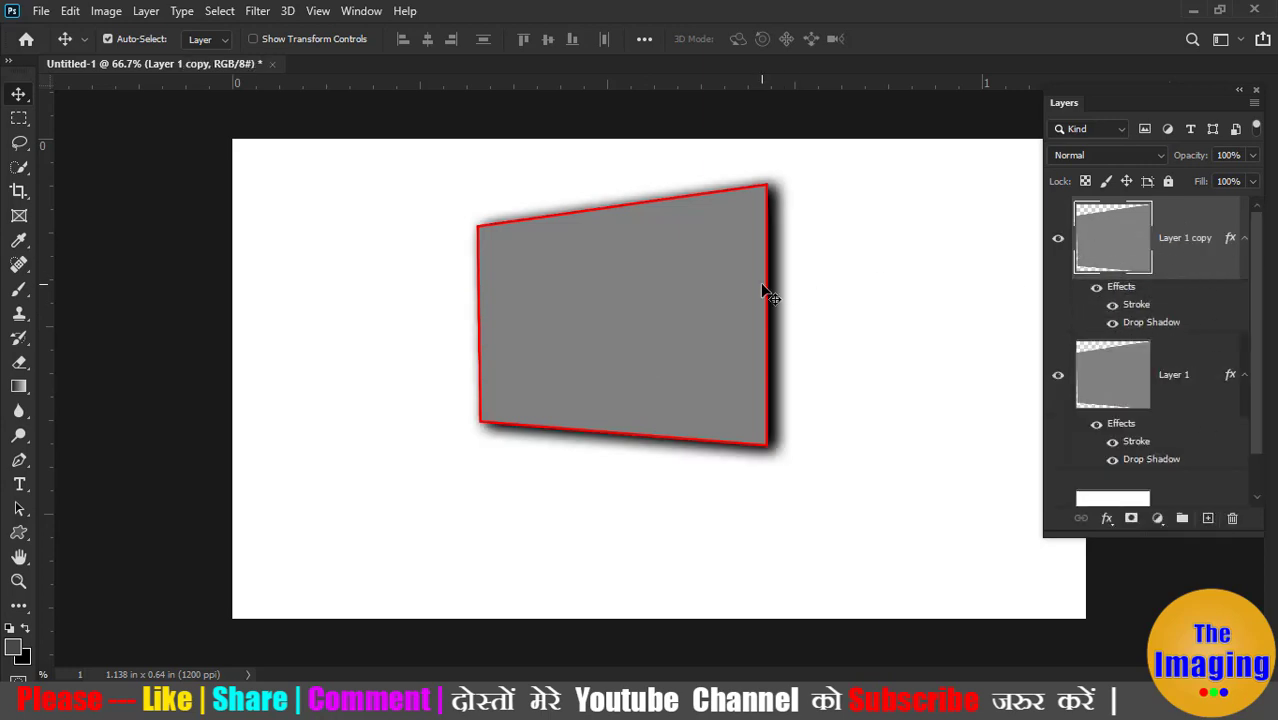
# Flip Layer 1 copy vertically and place it directly beneath the frame.
pyautogui.hotkey('ctrl', 't')
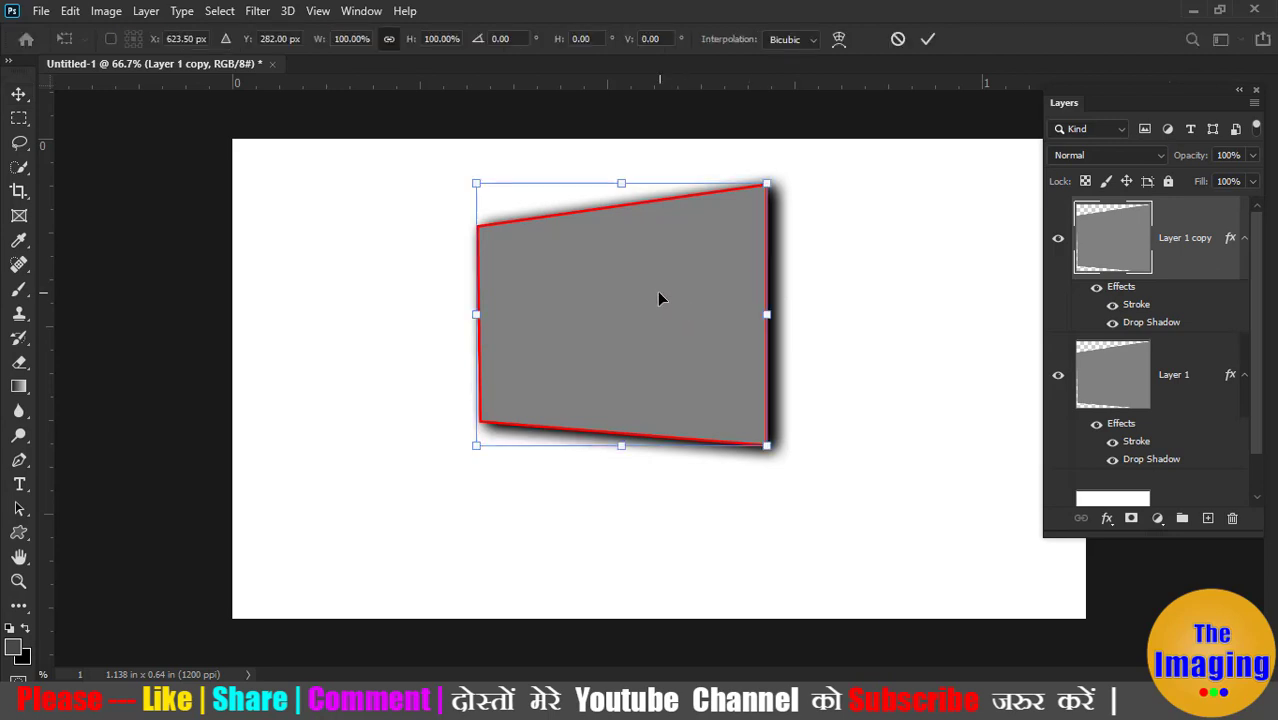
pyautogui.rightClick(656, 282)
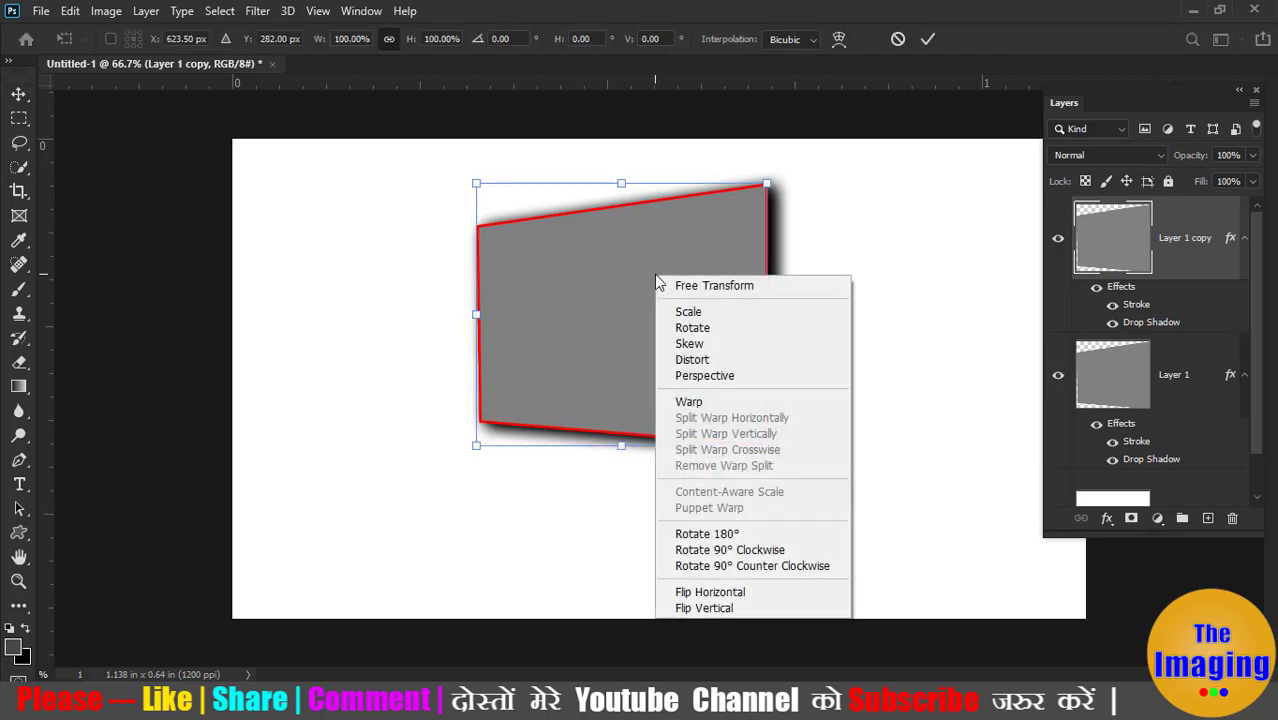
pyautogui.click(720, 610)
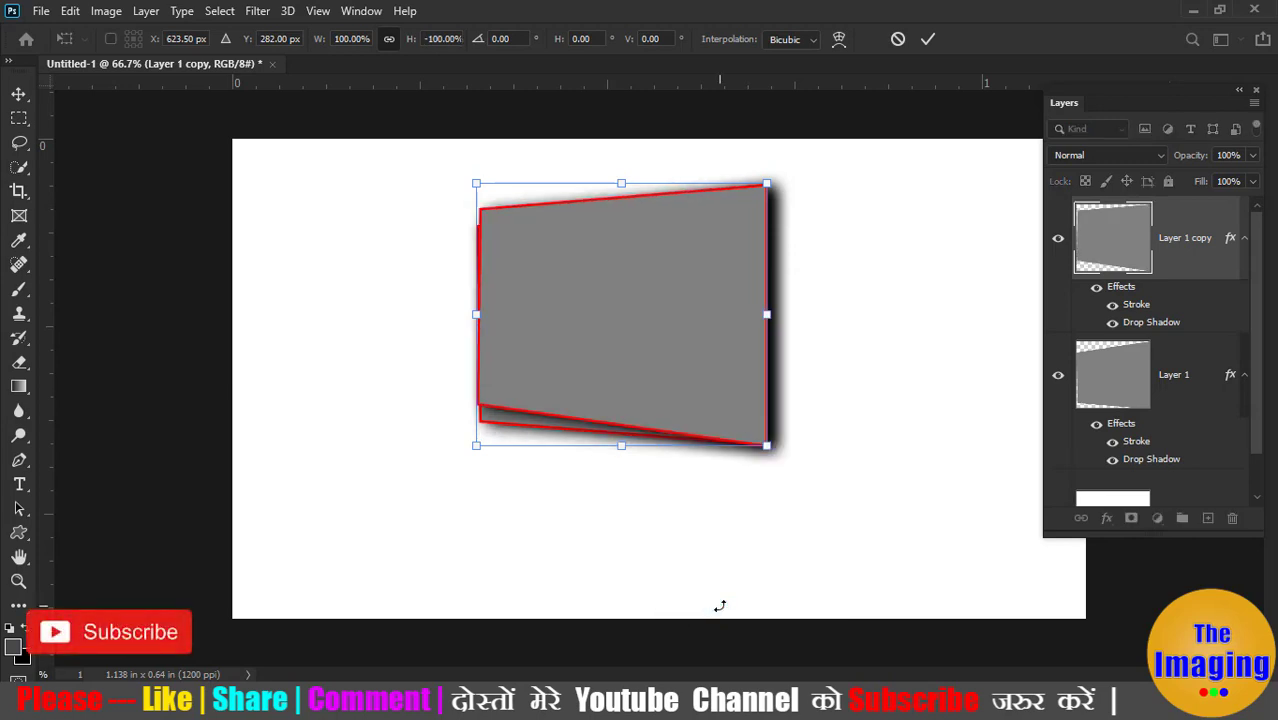
pyautogui.moveTo(680, 222); pyautogui.dragTo(681, 492)
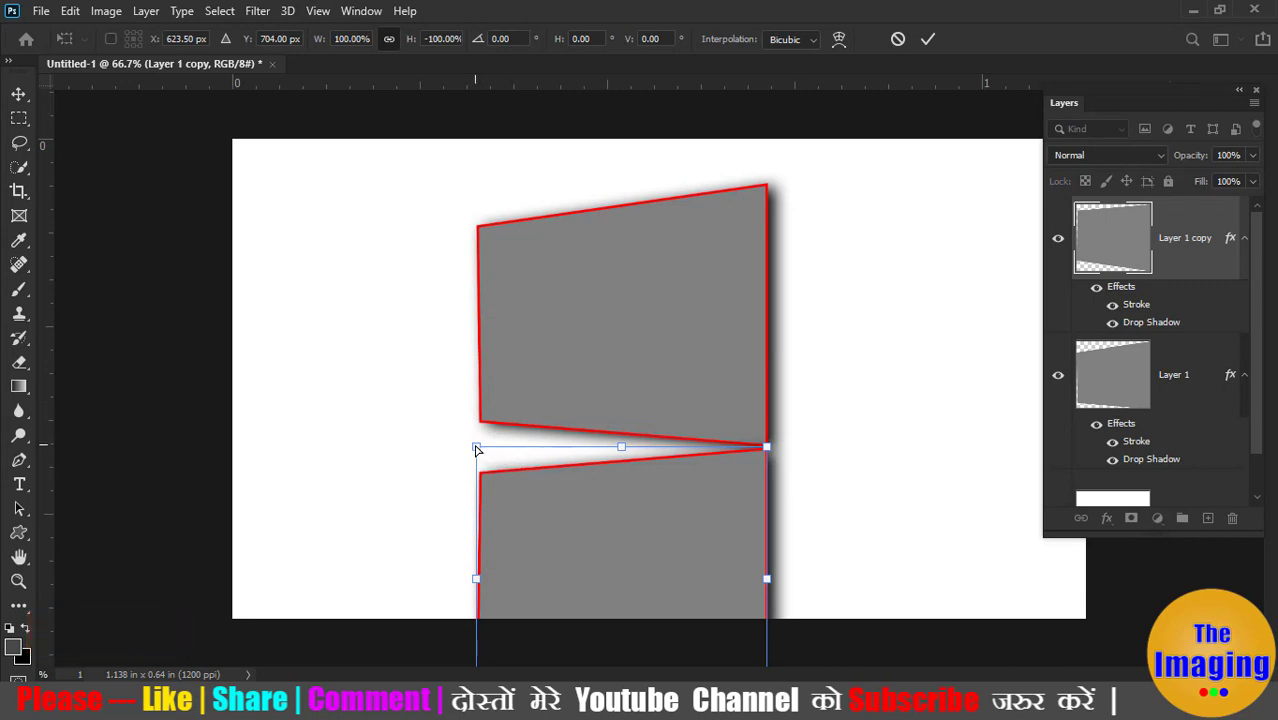
# Skew the copy's top and bottom edges to follow the frame, and commit.
pyautogui.moveTo(477, 449); pyautogui.dragTo(476, 400)
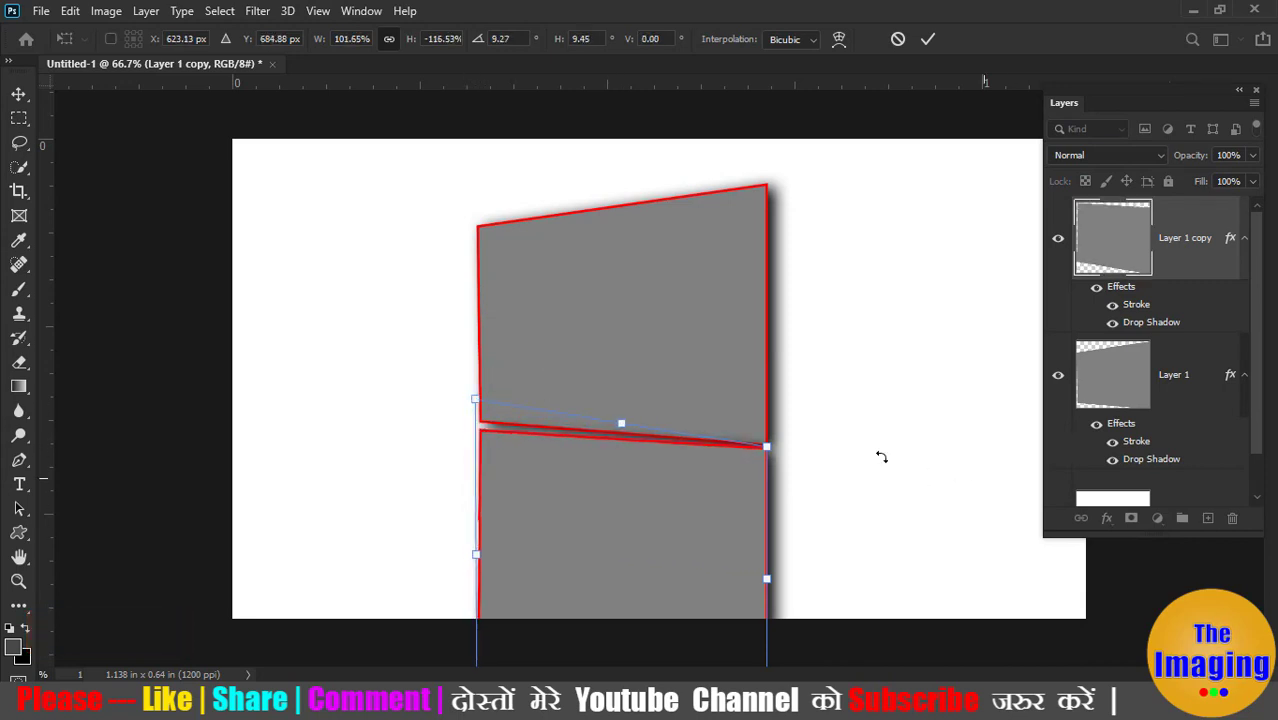
pyautogui.moveTo(767, 451); pyautogui.dragTo(769, 457)
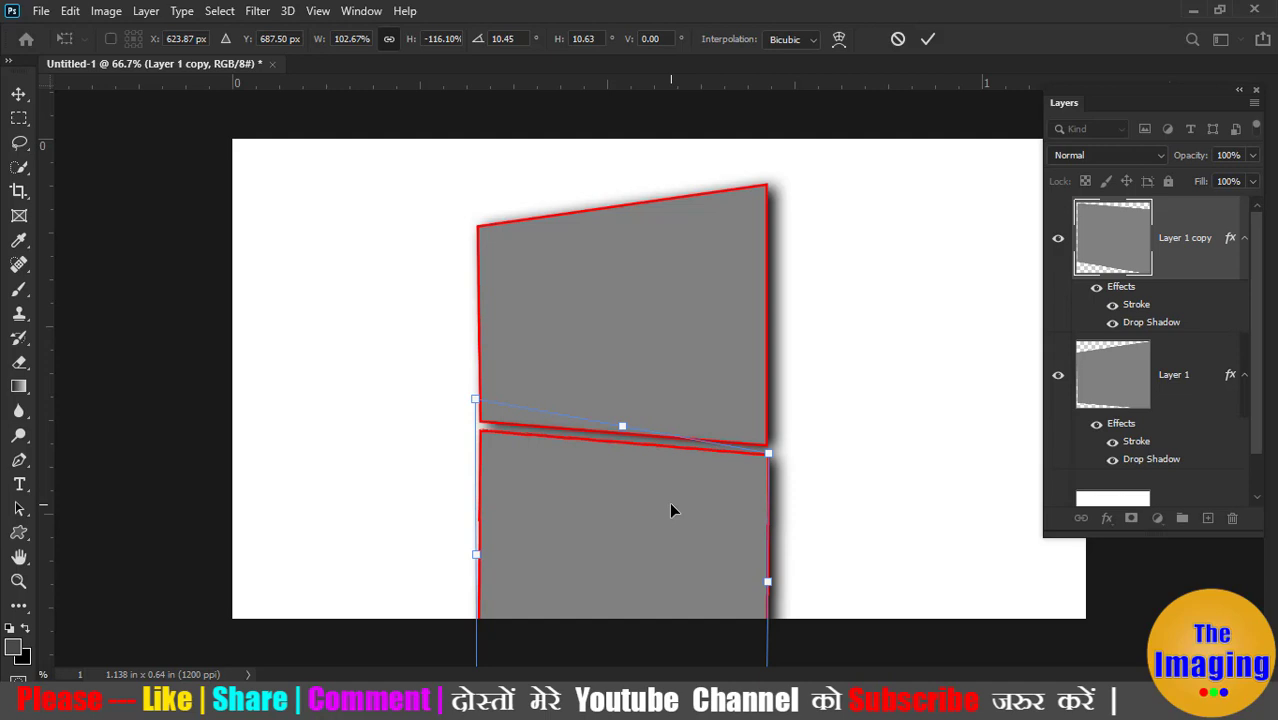
pyautogui.press('Return')
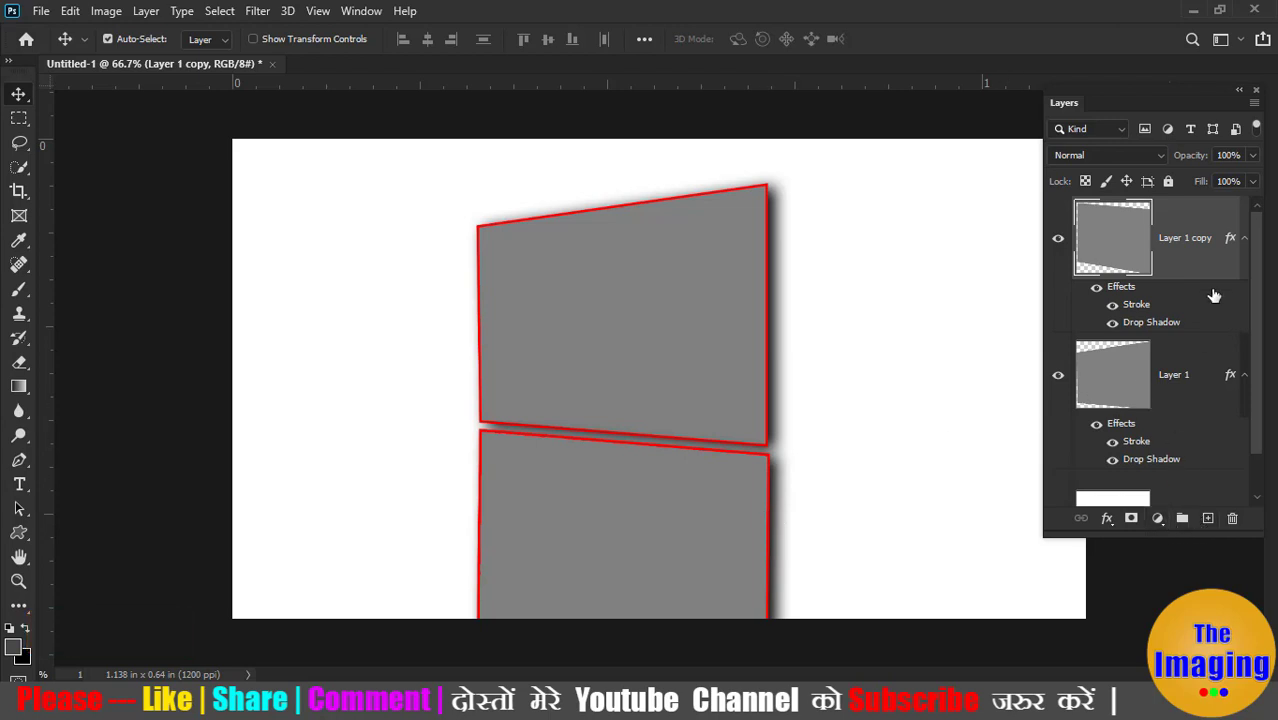
# Add a white layer mask to Layer 1 copy and set up a black-to-white gradient.
pyautogui.click(146, 11)
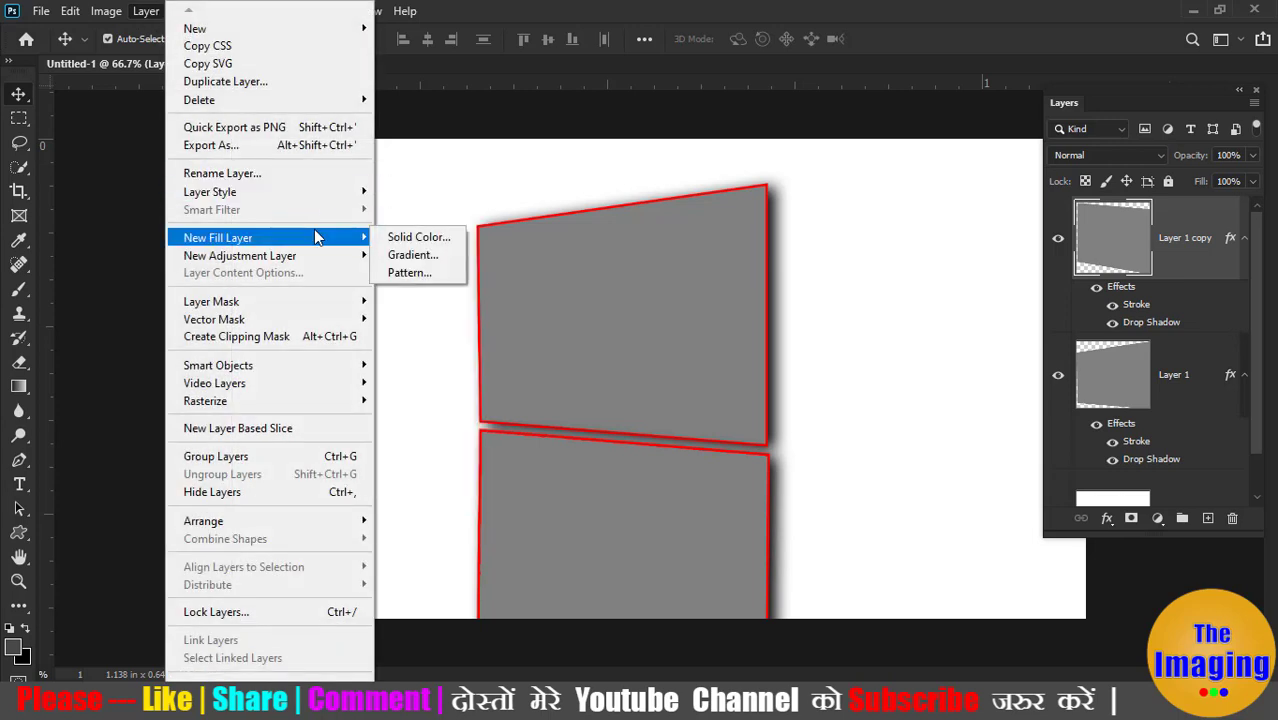
pyautogui.moveTo(212, 301)
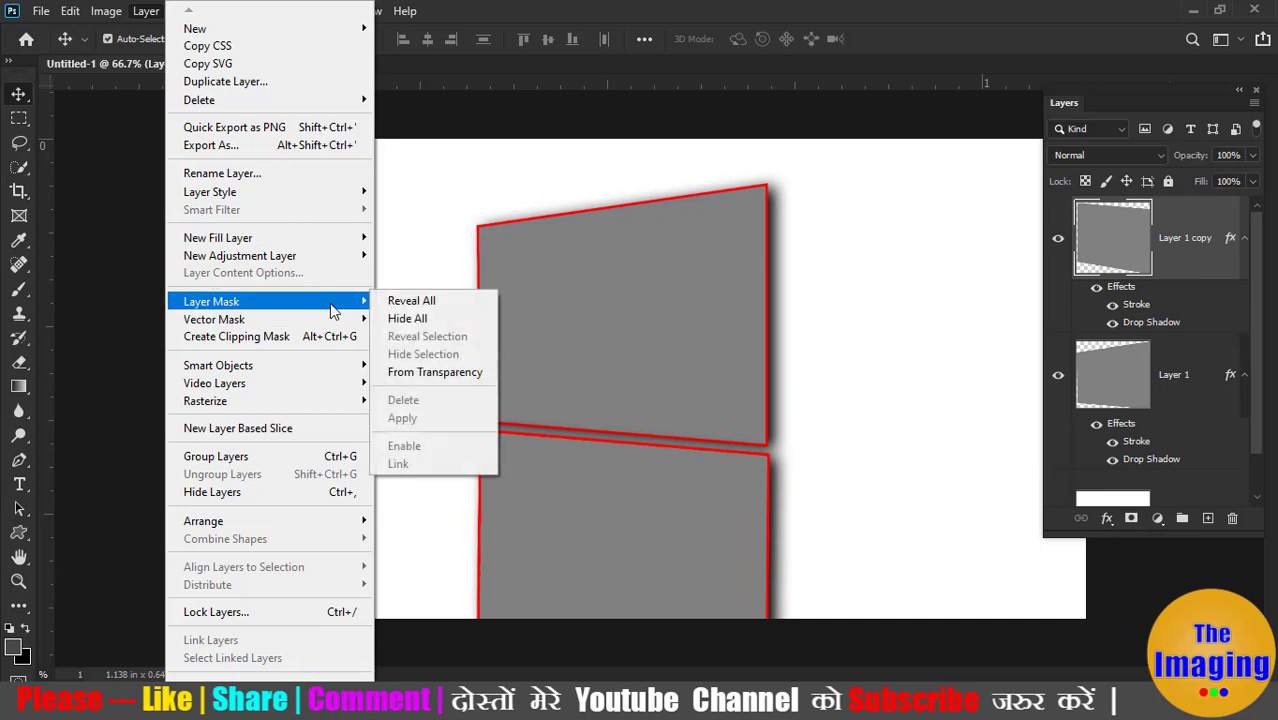
pyautogui.click(441, 304)
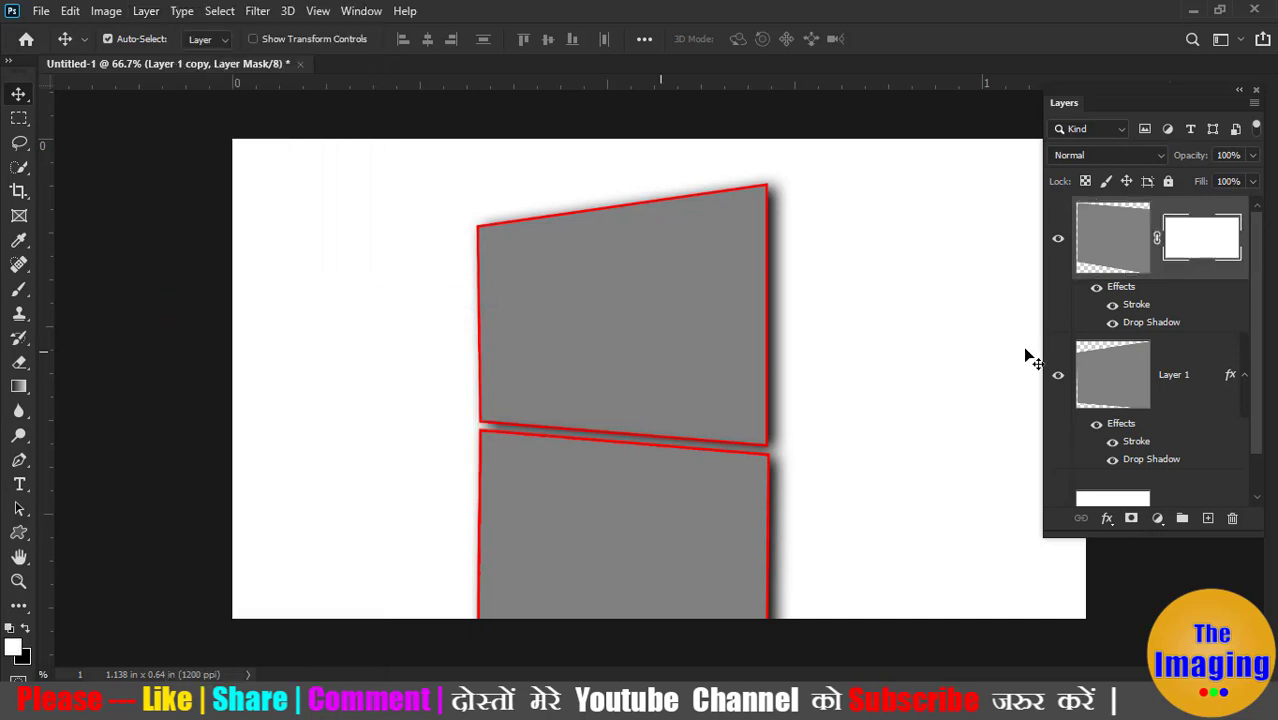
pyautogui.click(22, 389)
pyautogui.click(178, 41)
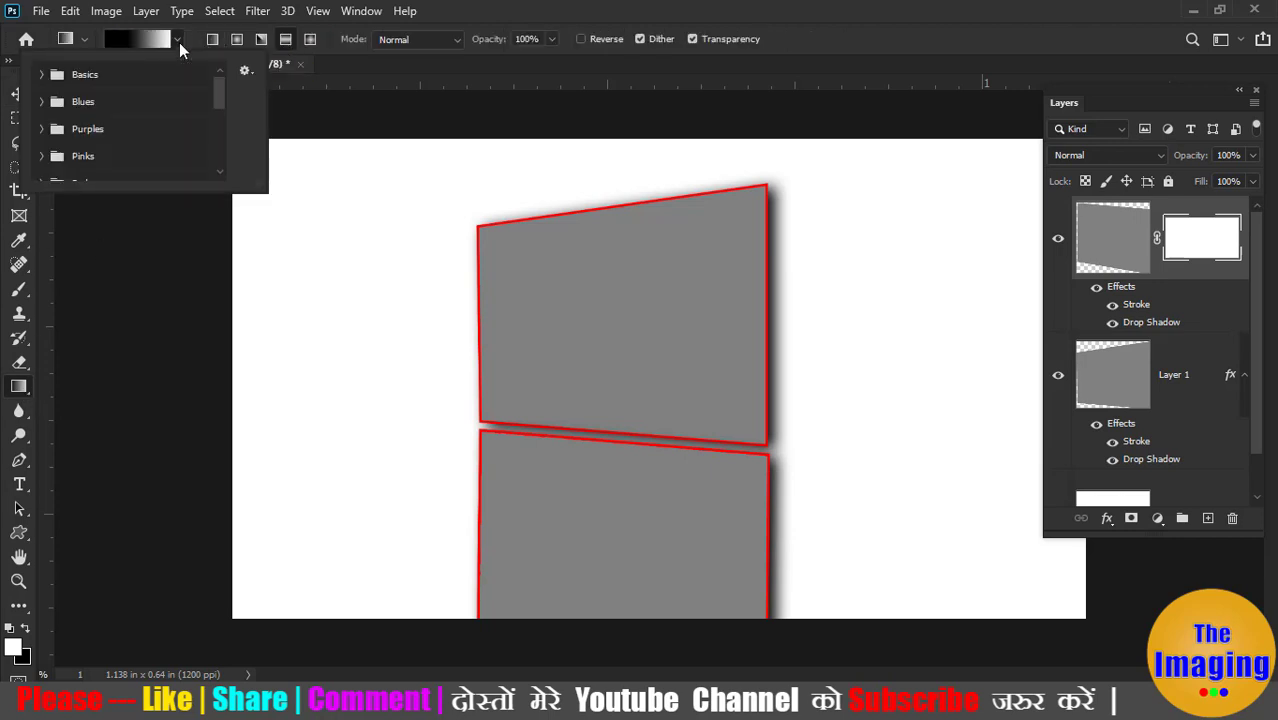
pyautogui.click(149, 38)
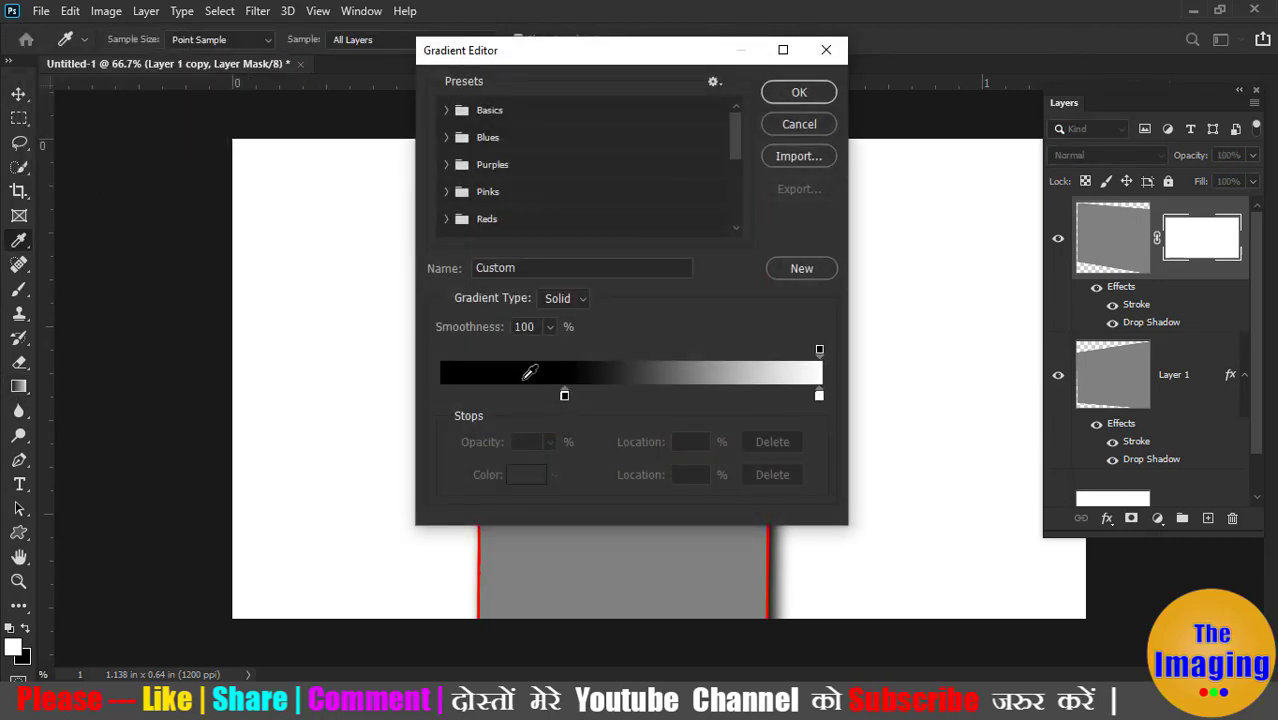
pyautogui.click(565, 397)
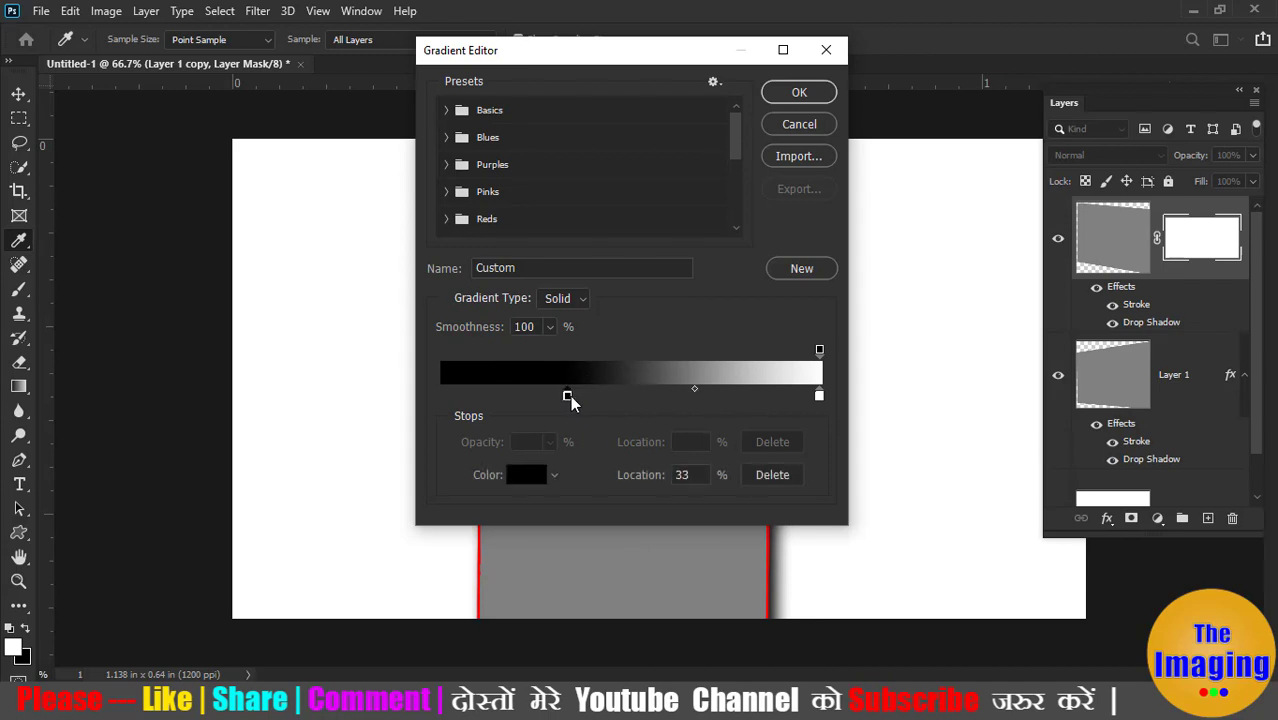
pyautogui.click(799, 92)
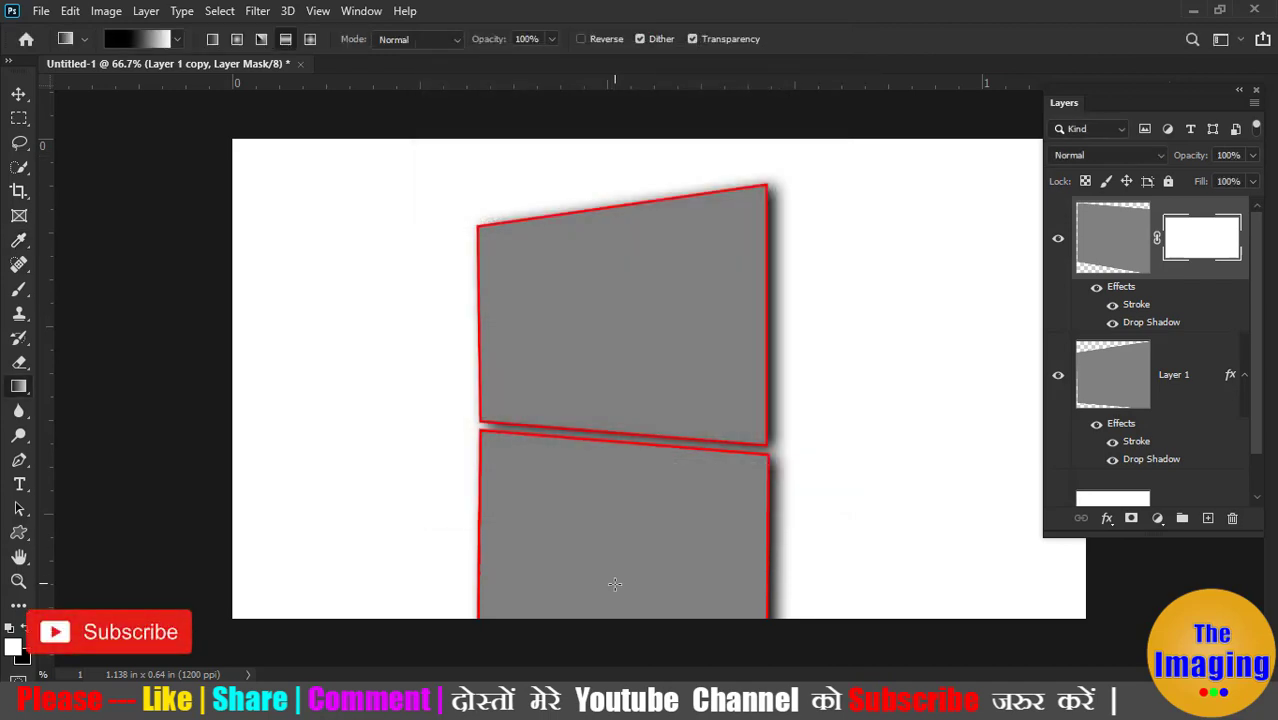
# Drag the gradient upward on the mask so the reflection fades out toward the bottom.
pyautogui.moveTo(615, 584); pyautogui.dragTo(617, 333)
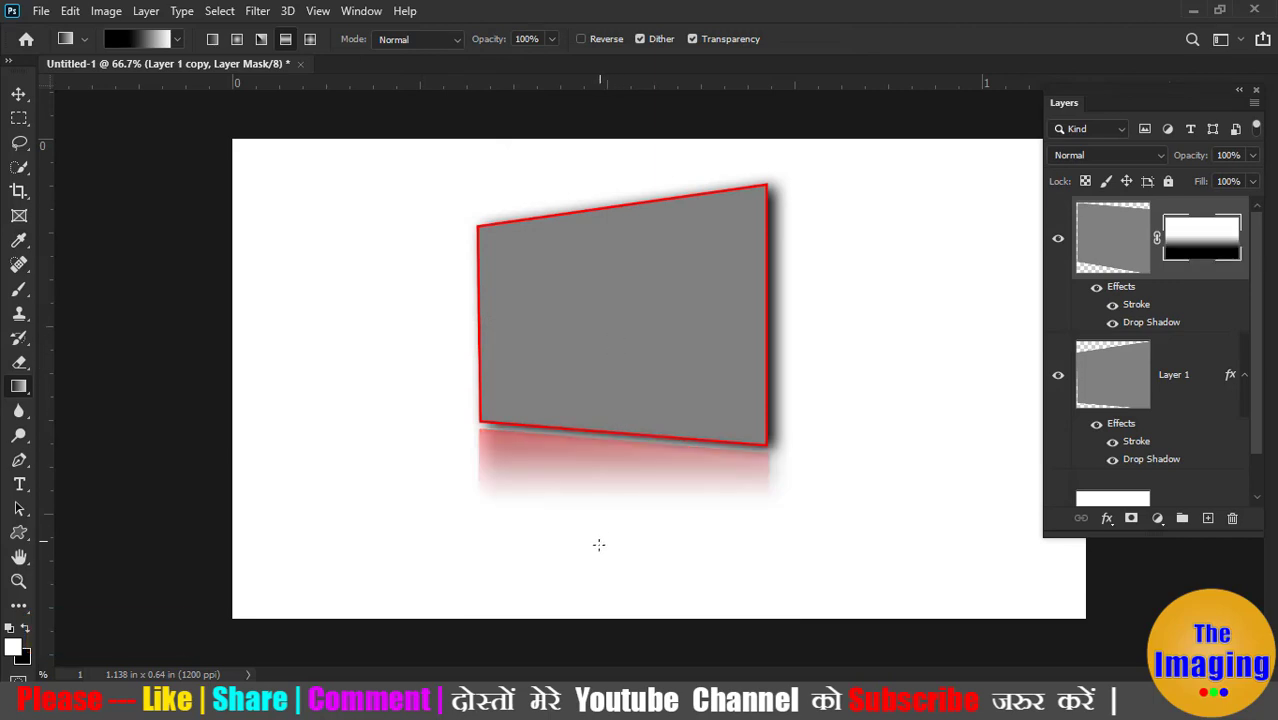
pyautogui.moveTo(602, 570); pyautogui.dragTo(617, 385)
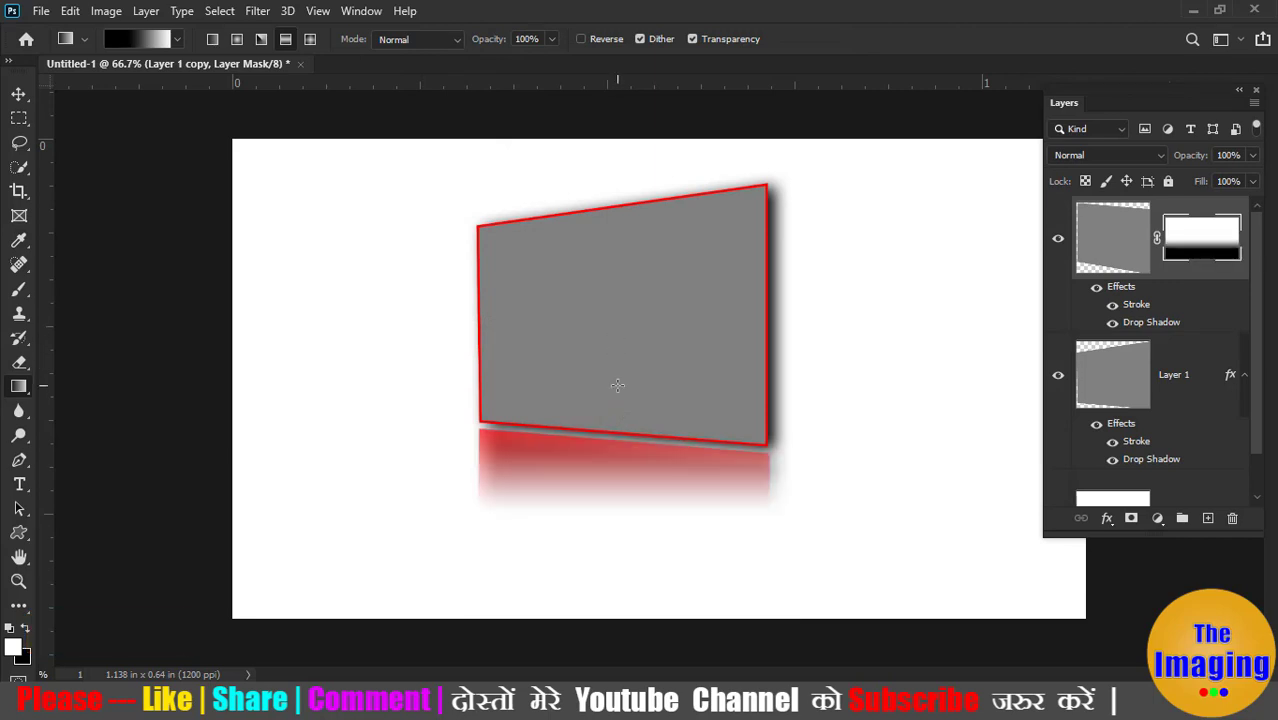
pyautogui.moveTo(595, 608); pyautogui.dragTo(606, 381)
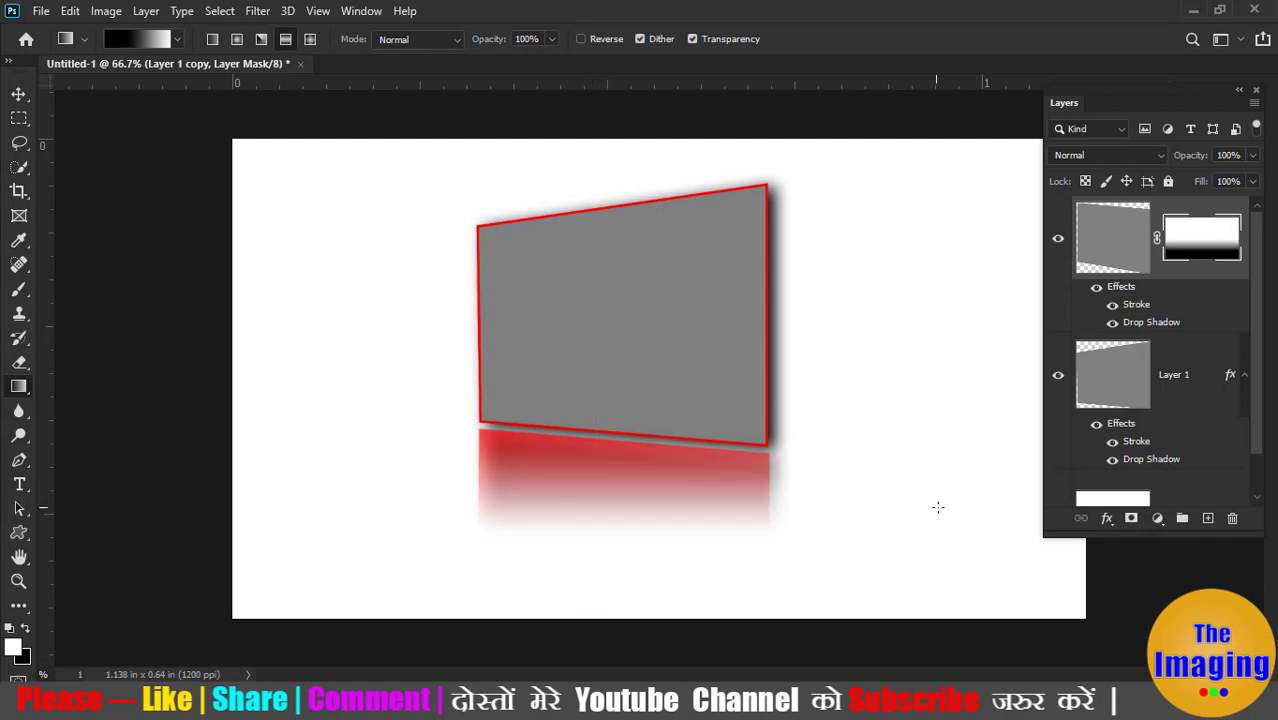
# Lower Layer 1 copy's opacity to 42%.
pyautogui.click(1118, 262)
pyautogui.press('5')
pyautogui.press('4')
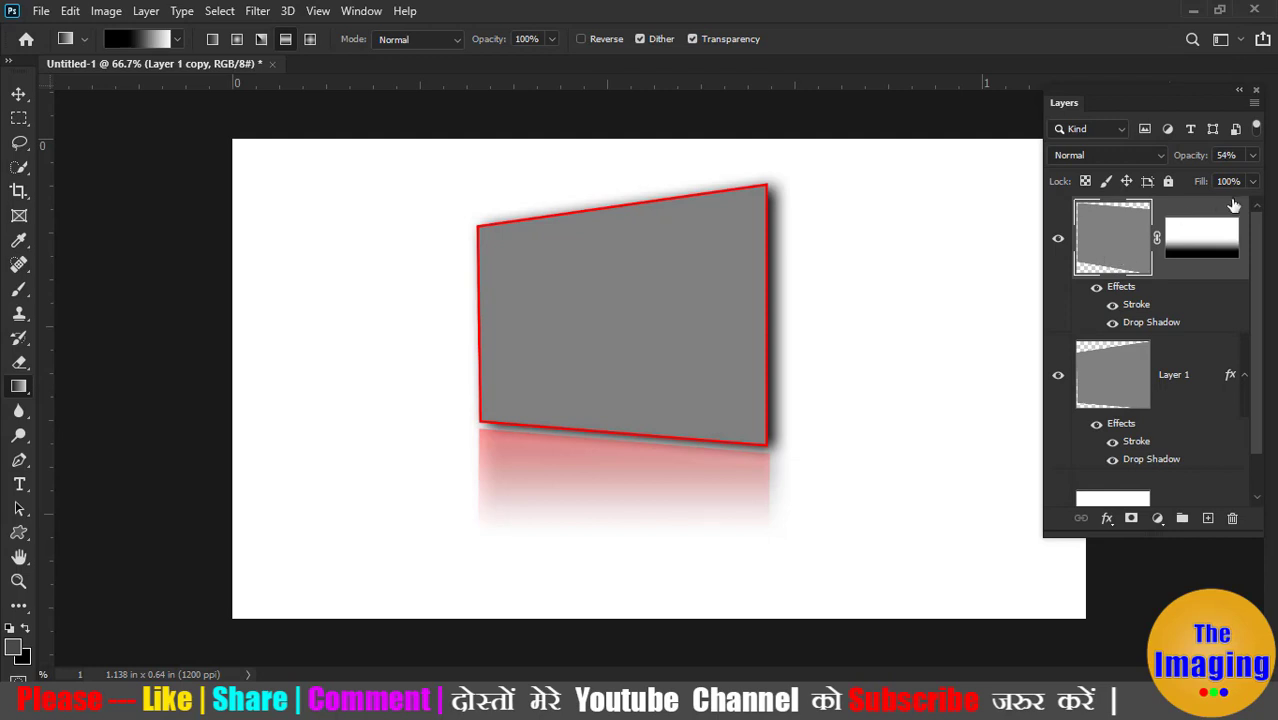
pyautogui.click(1251, 158)
pyautogui.moveTo(1209, 174); pyautogui.dragTo(1199, 178)
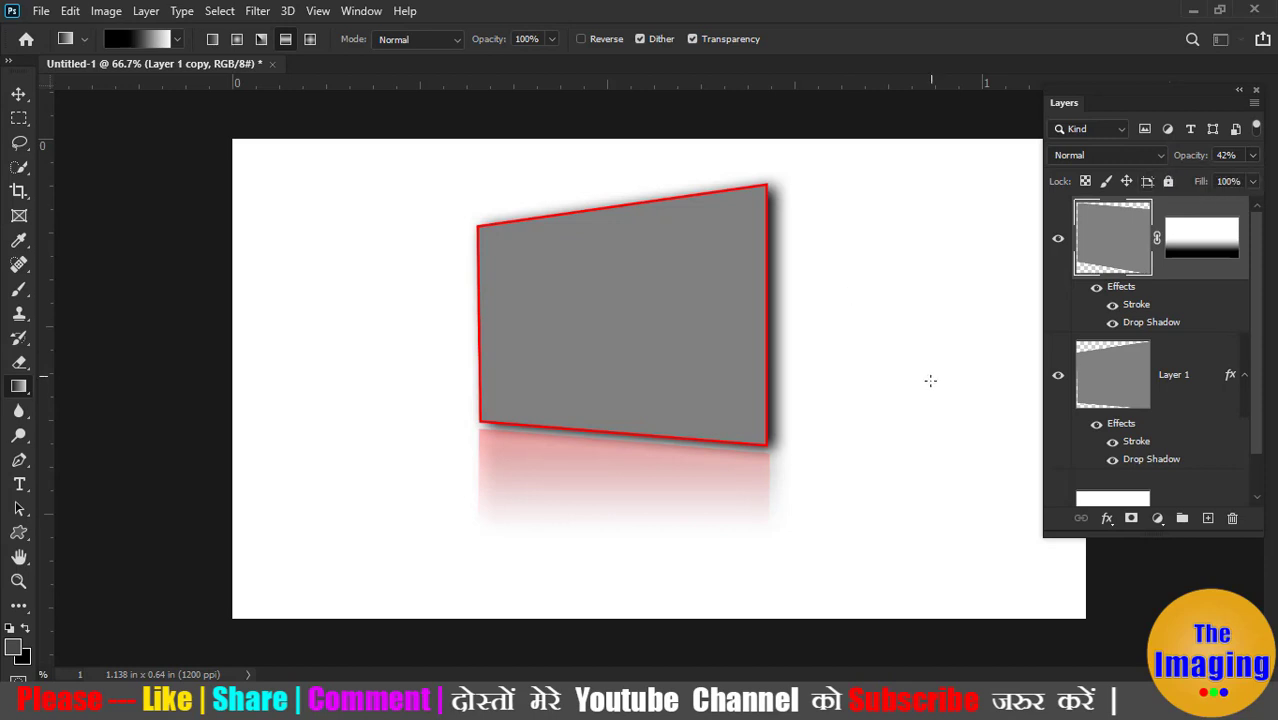
# Link Layer 1 with the reflection and move both slightly down and right.
pyautogui.press('v')
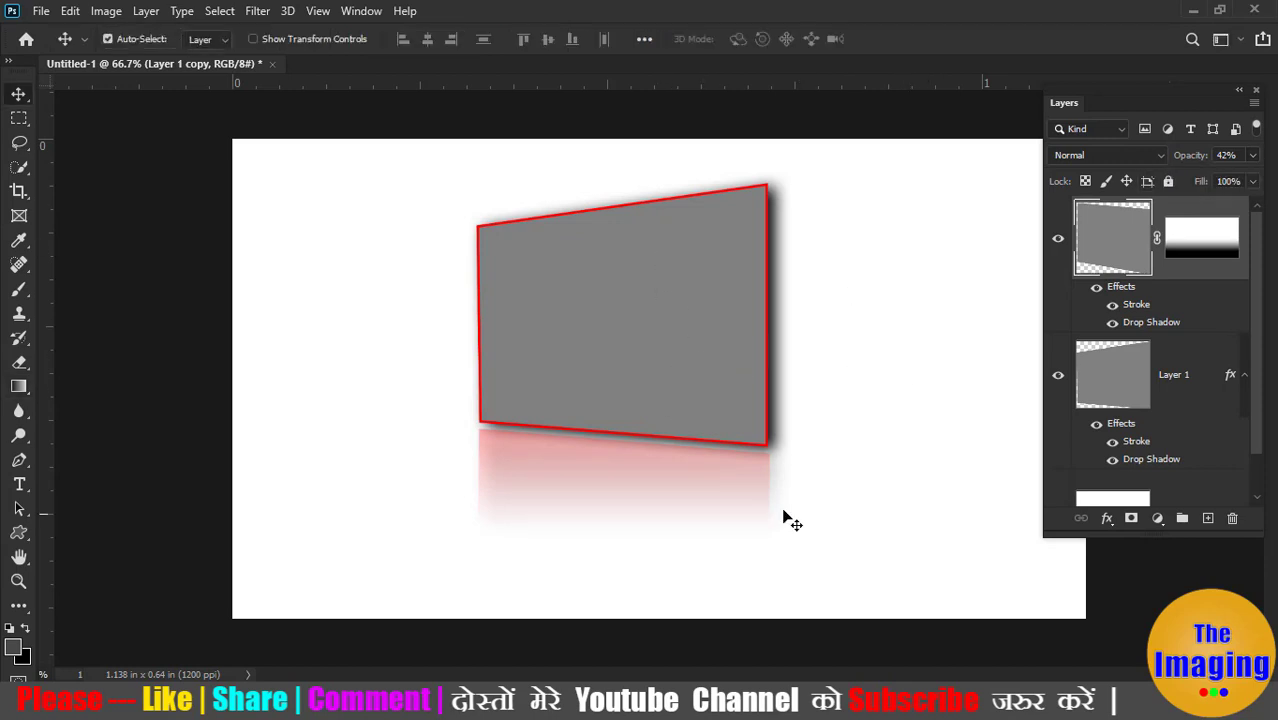
pyautogui.keyDown('ctrl'); pyautogui.click(1186, 375); pyautogui.keyUp('ctrl')
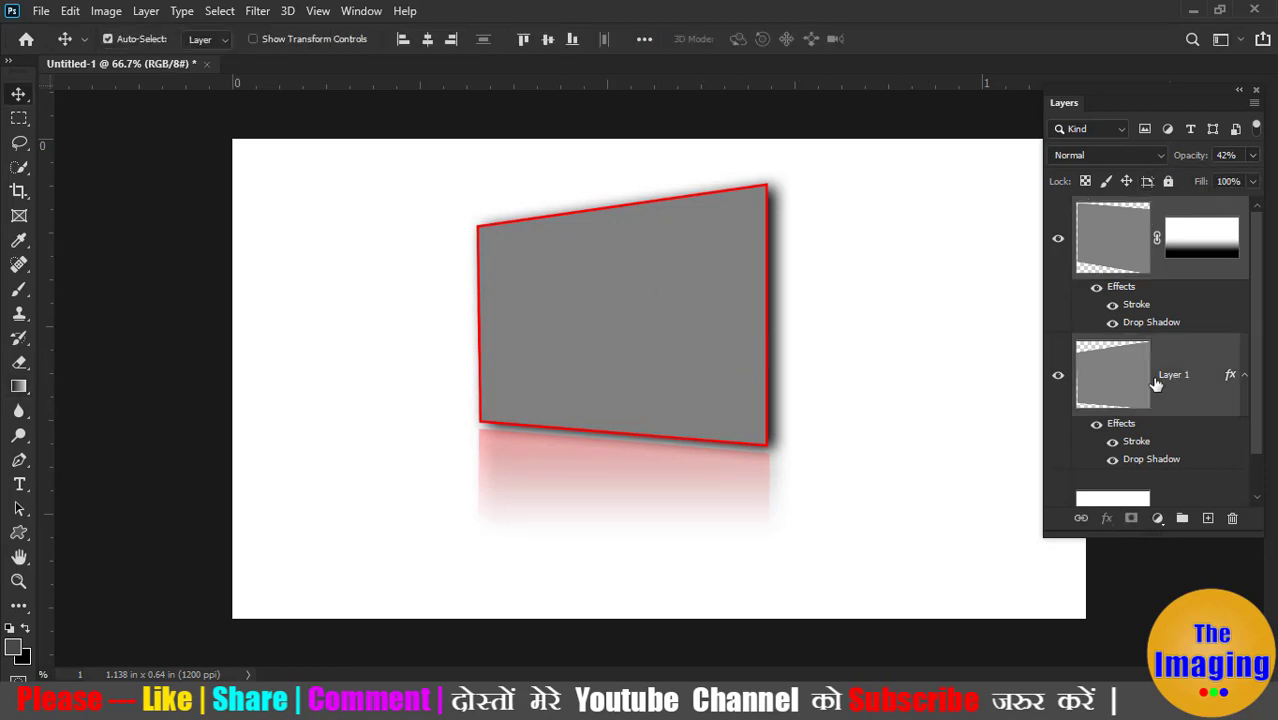
pyautogui.click(1080, 519)
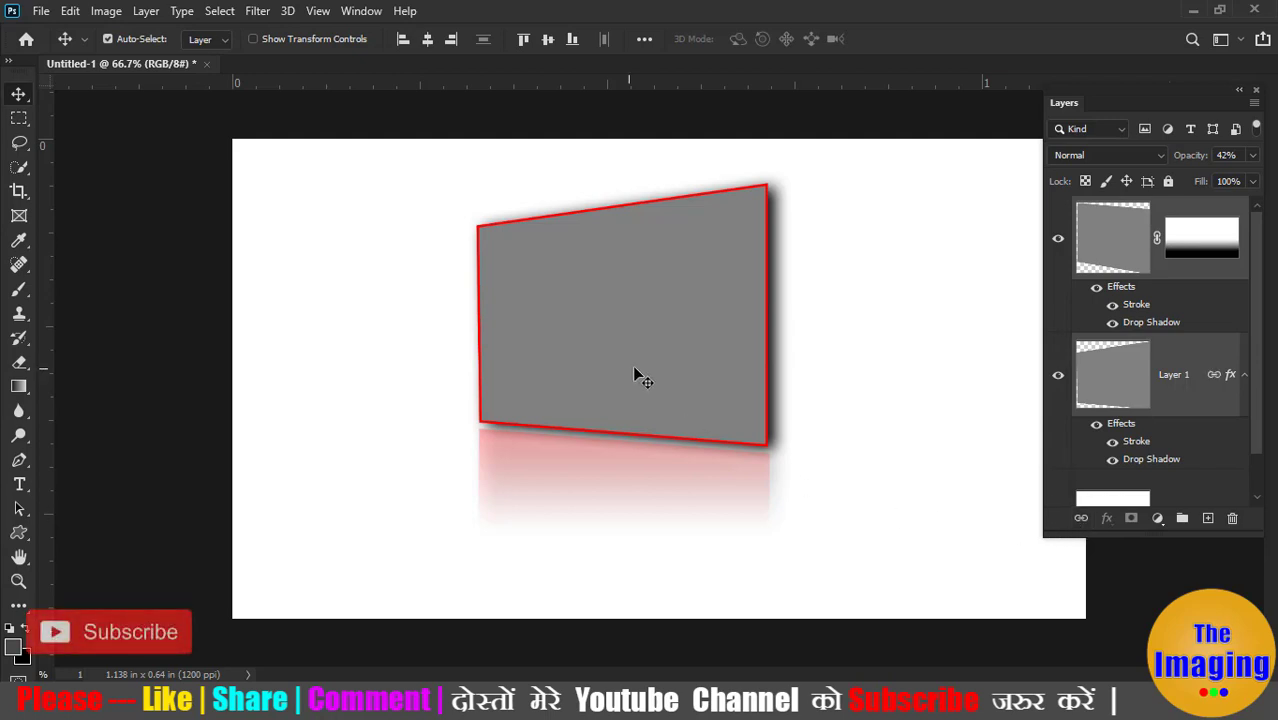
pyautogui.moveTo(676, 346)
pyautogui.mouseDown()
pyautogui.moveTo(588, 360)
pyautogui.moveTo(694, 360)
pyautogui.mouseUp()
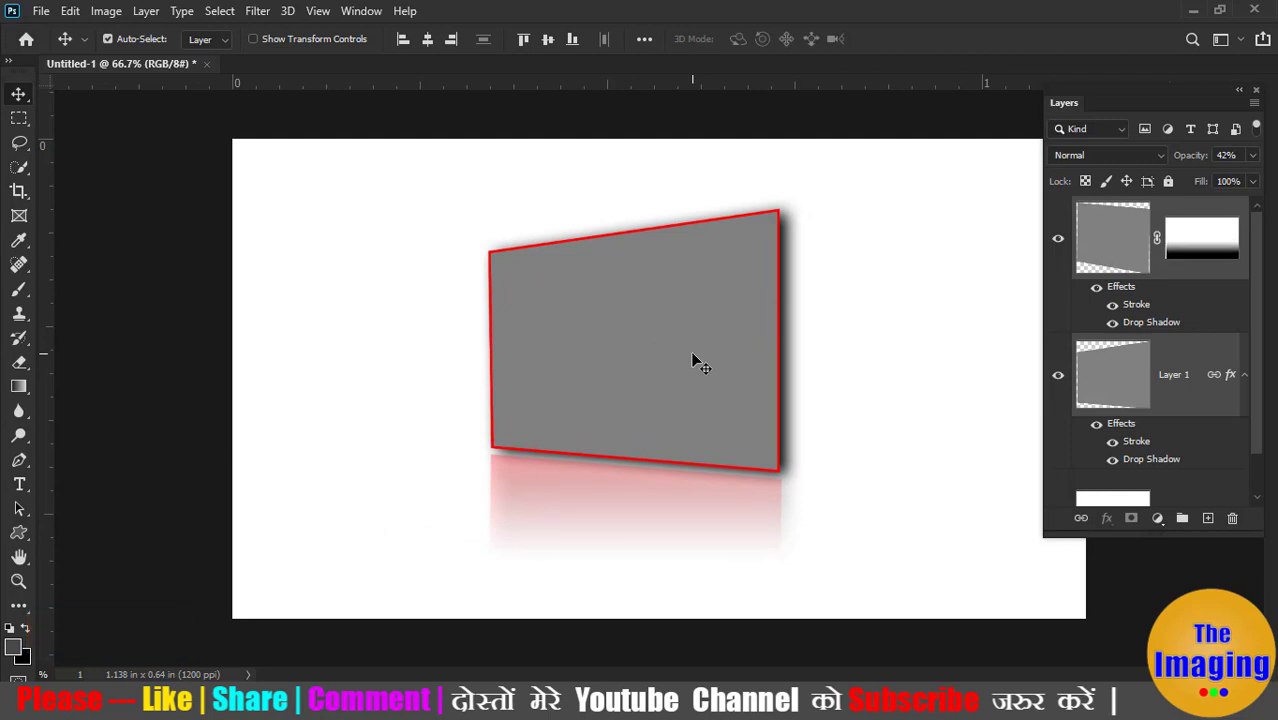
# Open DSC_0479.JPG, select and copy the whole photo, then close it.
pyautogui.click(657, 309)
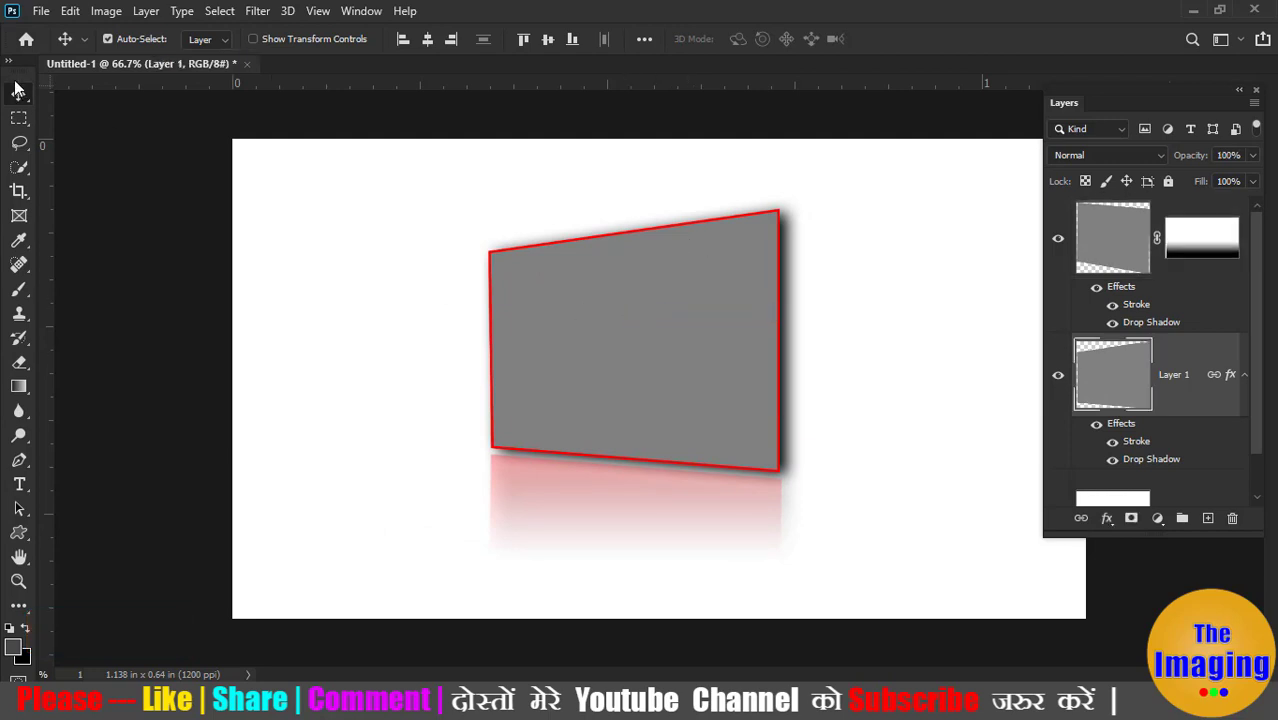
pyautogui.click(41, 11)
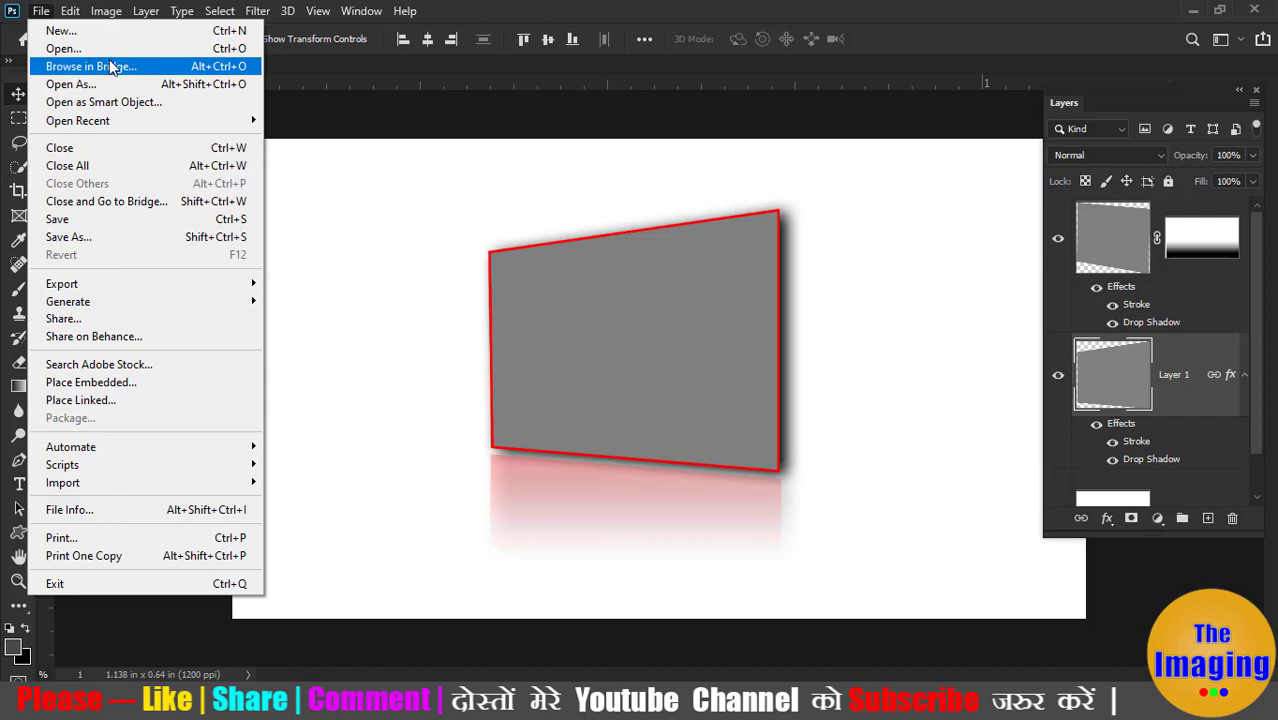
pyautogui.press('Escape')
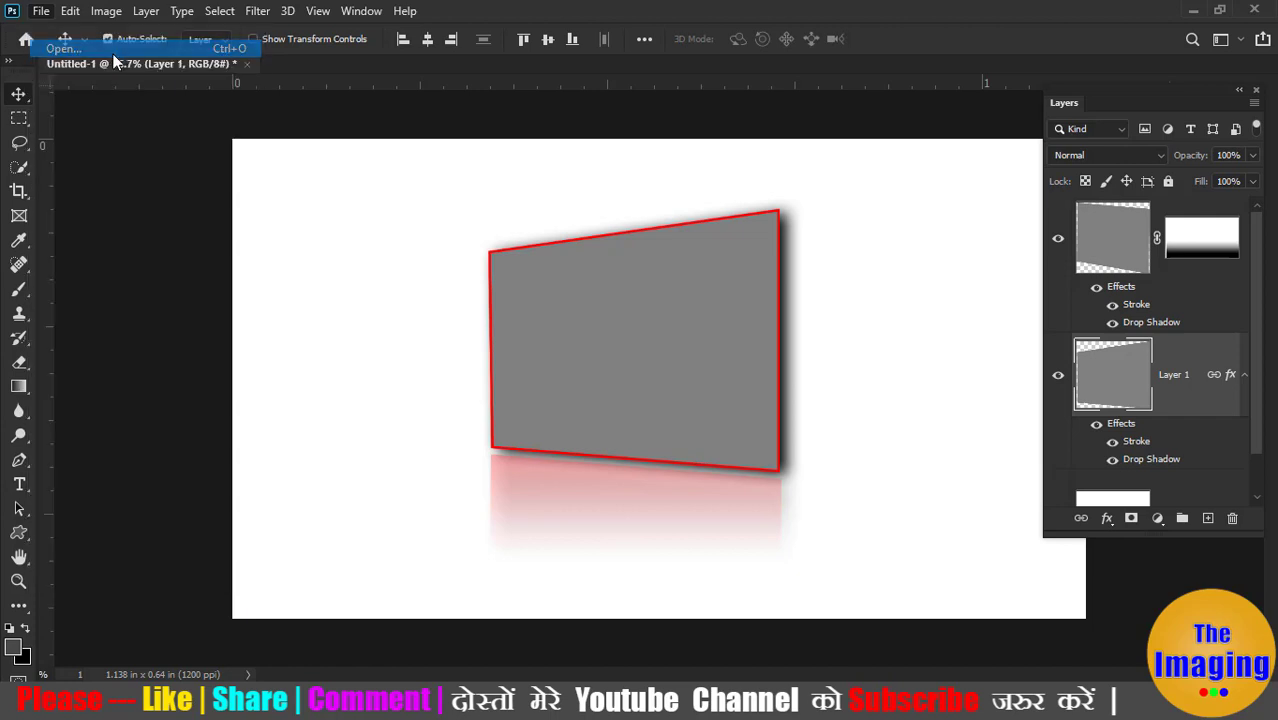
pyautogui.hotkey('ctrl', 'o')
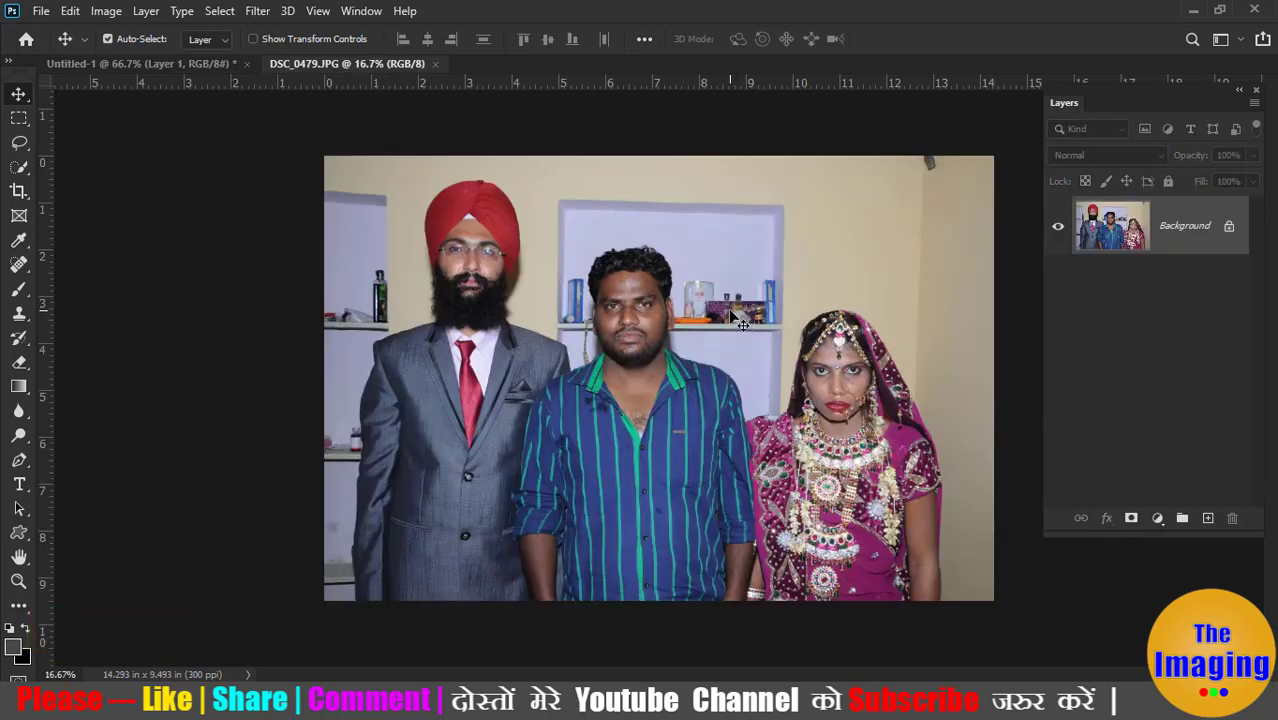
pyautogui.press('ctrl')
pyautogui.hotkey('ctrl', 'a')
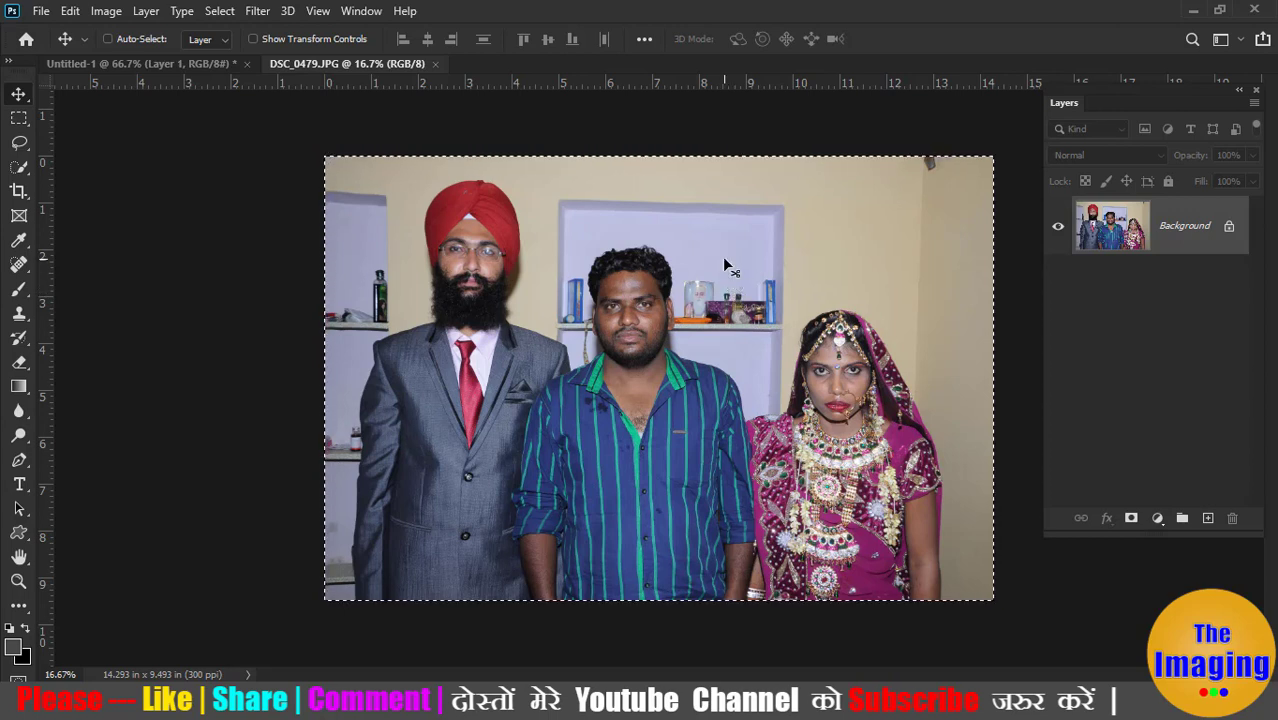
pyautogui.hotkey('ctrl', 'w')
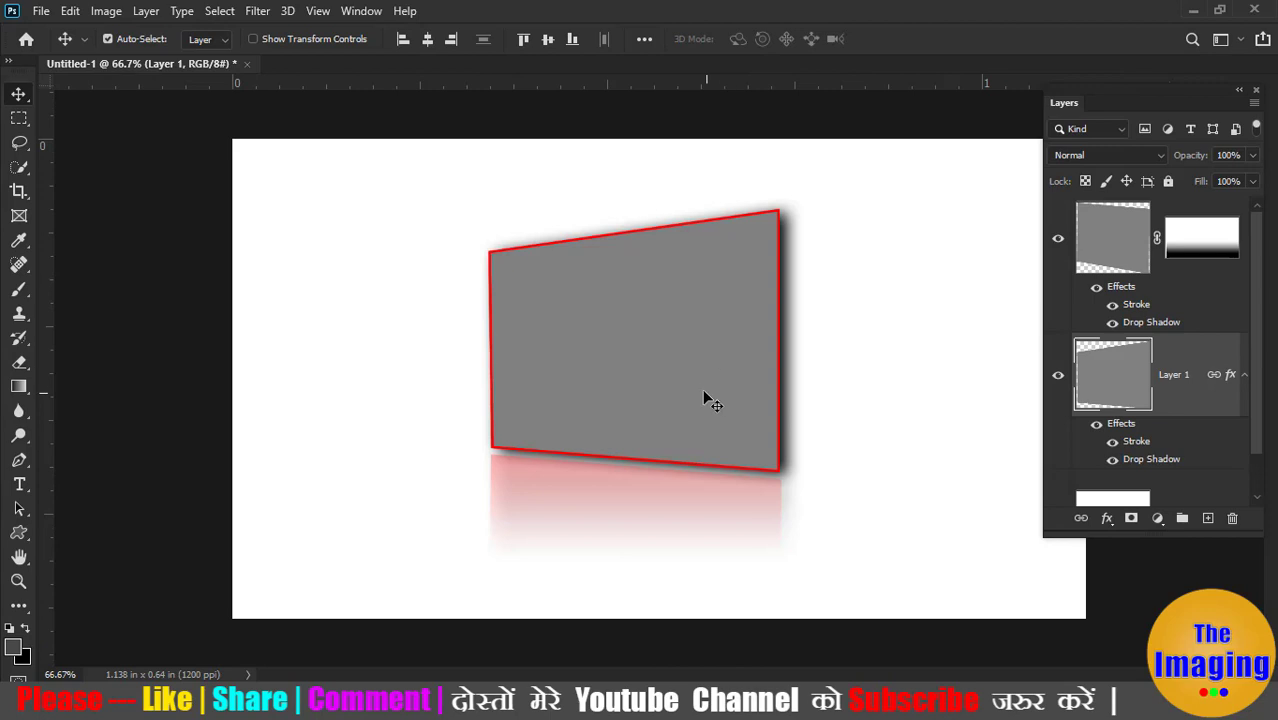
# Select Layer 1 and paste the group photo above it as Layer 2.
pyautogui.rightClick(676, 312)
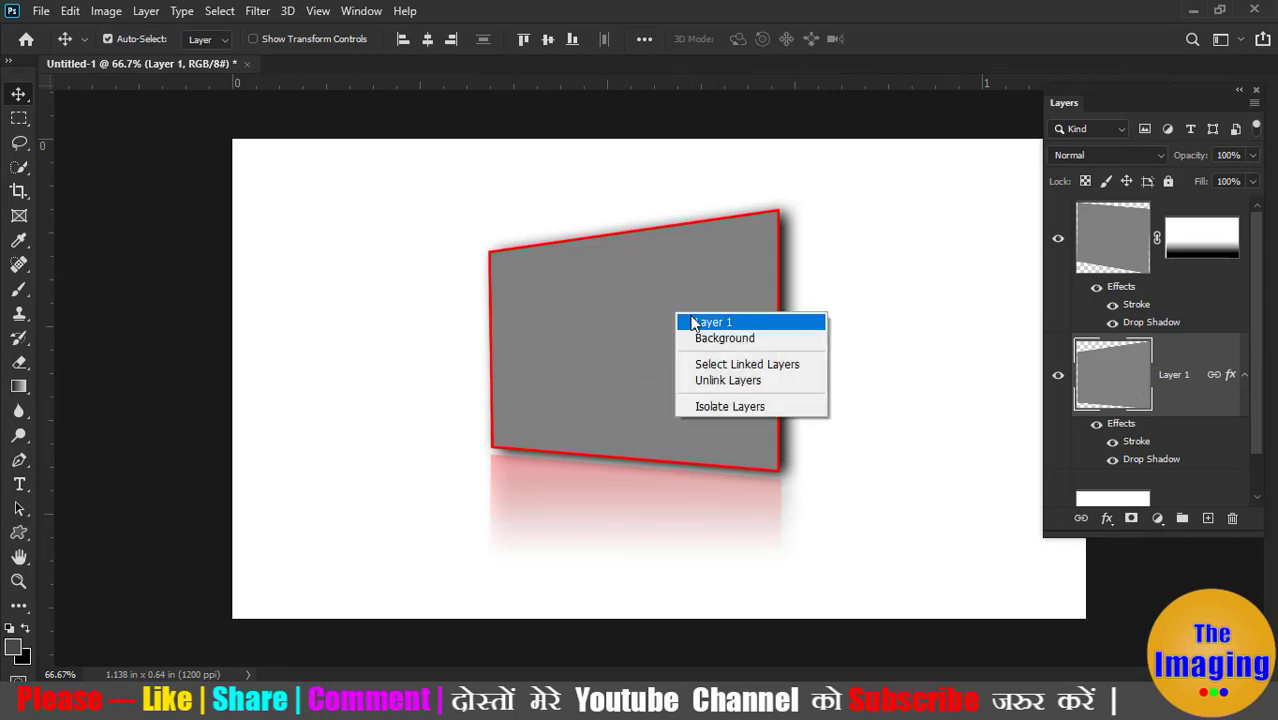
pyautogui.click(686, 320)
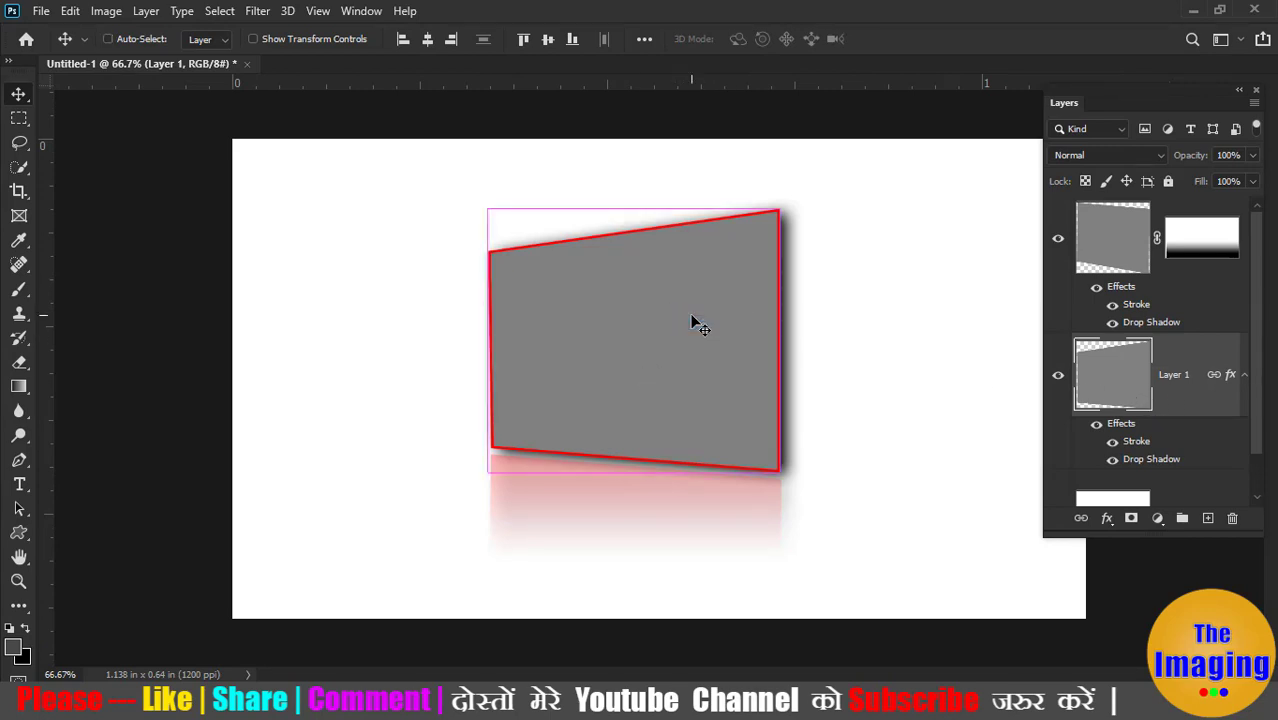
pyautogui.hotkey('ctrl', 'v')
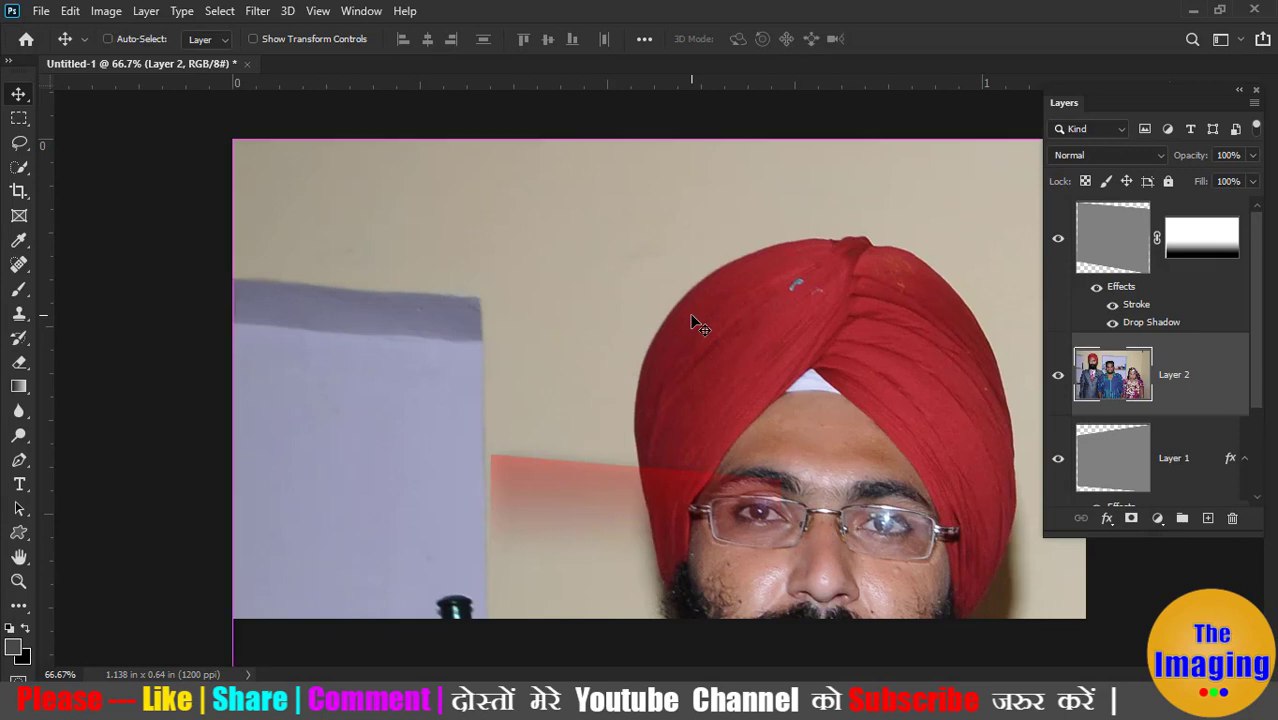
# Scale the pasted group photo down to 22.80% so it fits inside the canvas.
pyautogui.hotkey('ctrl', 't')
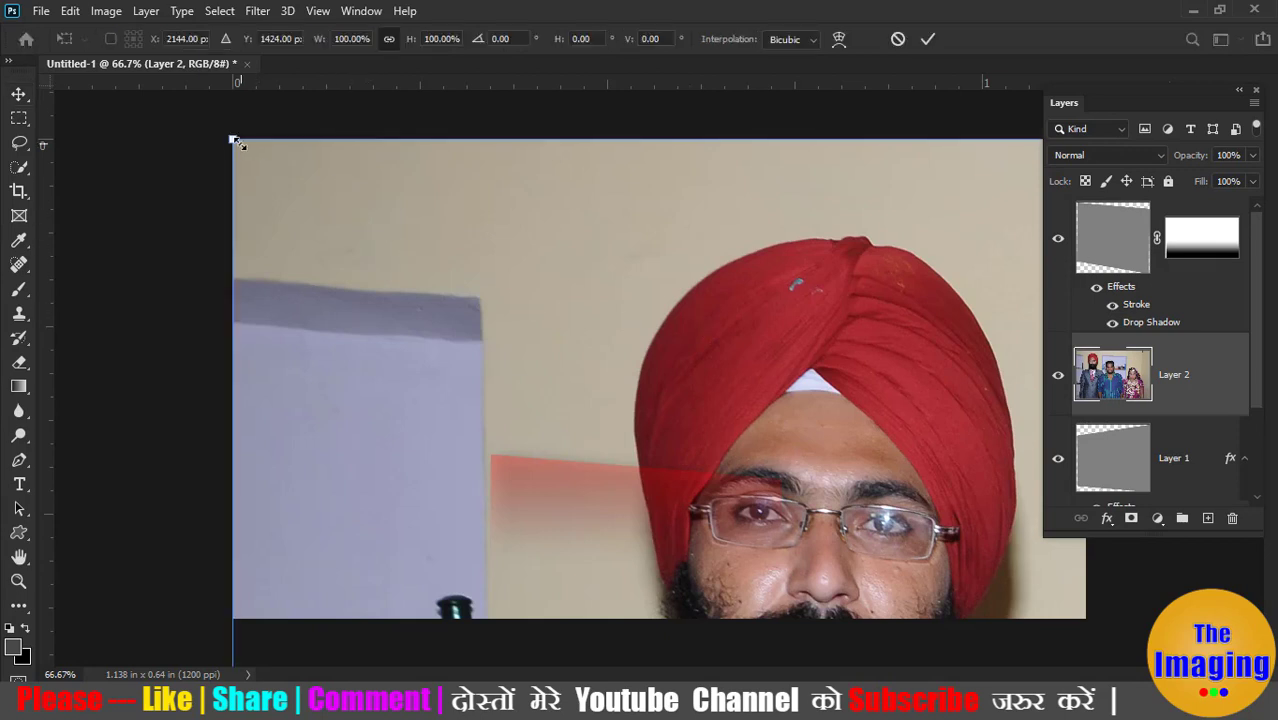
pyautogui.moveTo(233, 140); pyautogui.dragTo(501, 328)
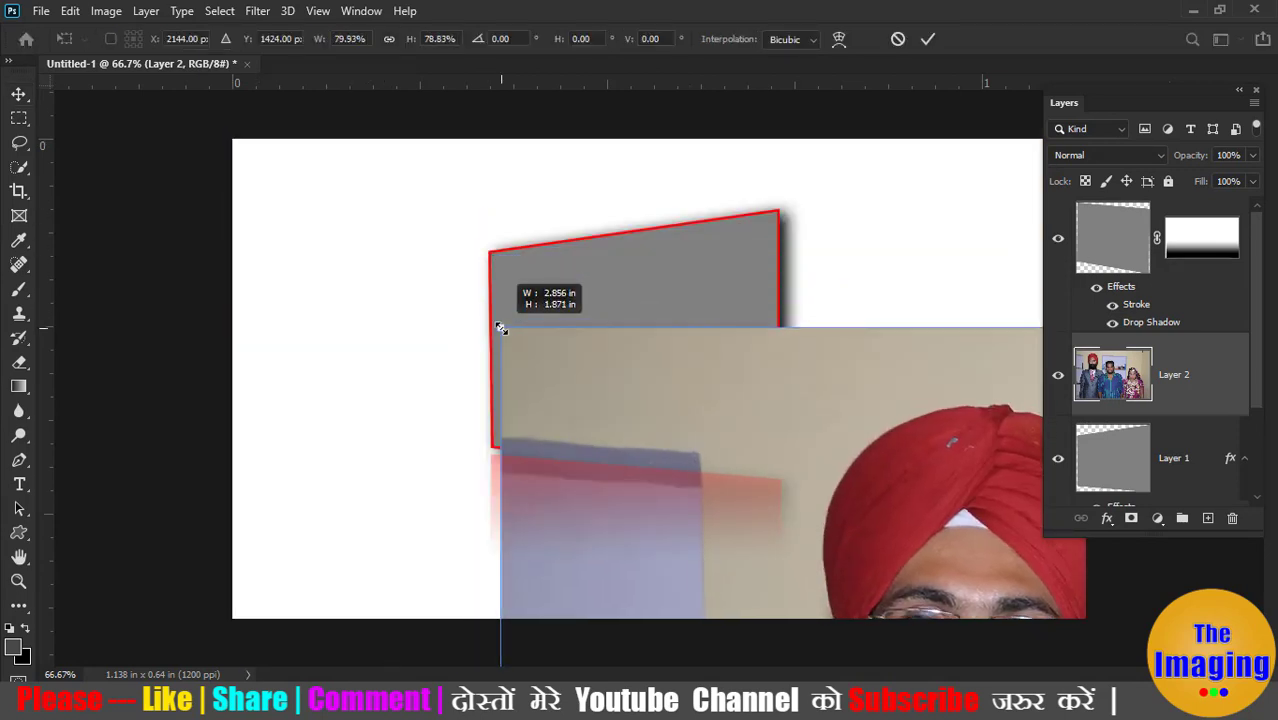
pyautogui.hotkey('ctrl', 'z')
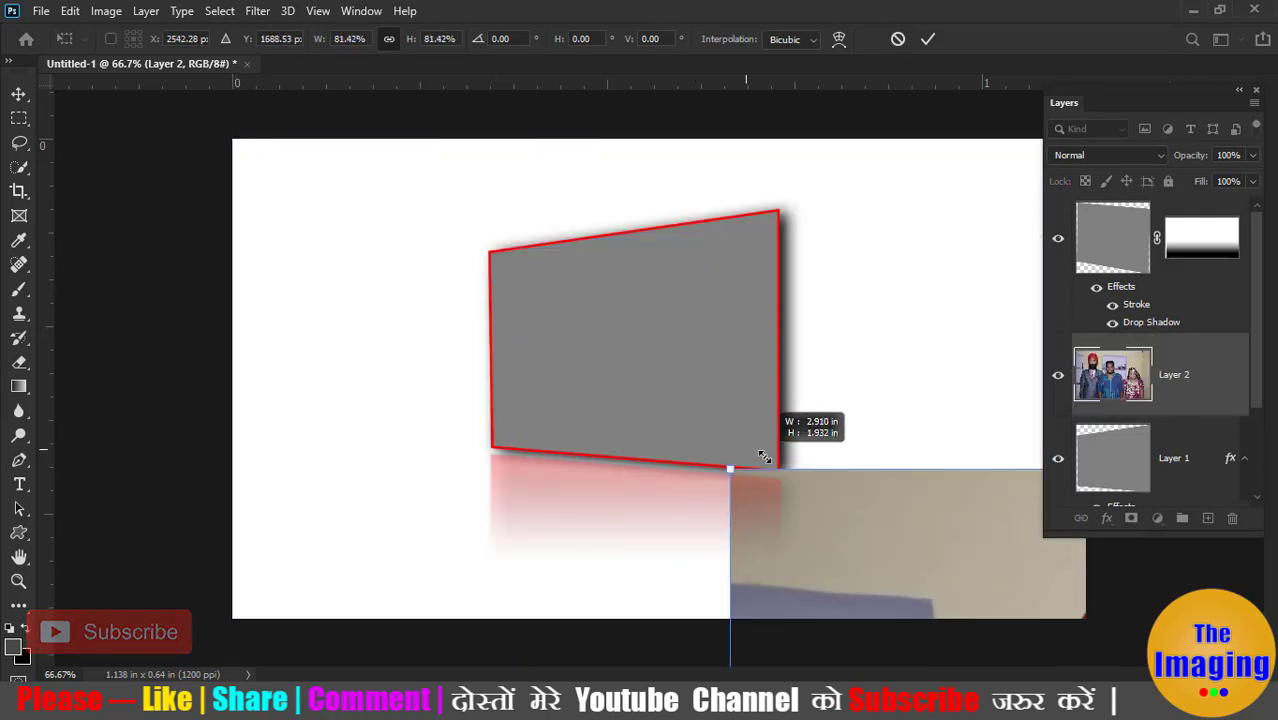
pyautogui.moveTo(233, 140); pyautogui.dragTo(747, 479)
pyautogui.moveTo(842, 519); pyautogui.dragTo(330, 79)
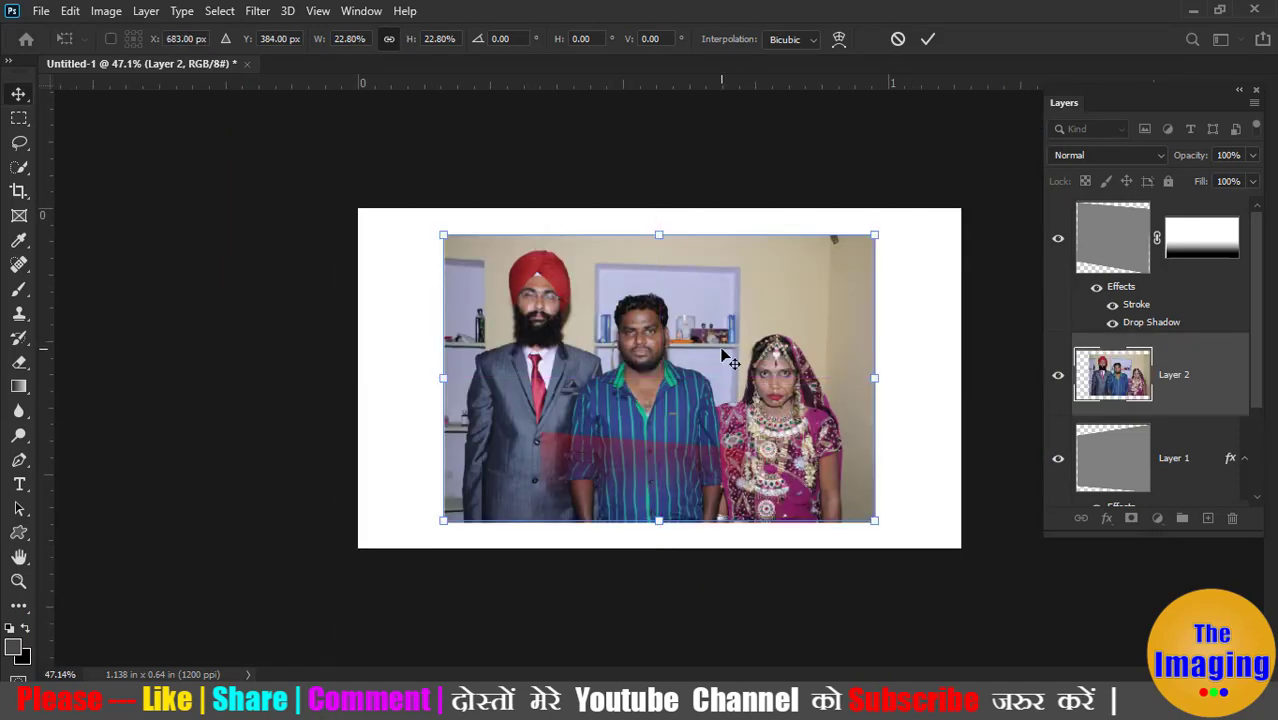
pyautogui.press('Return')
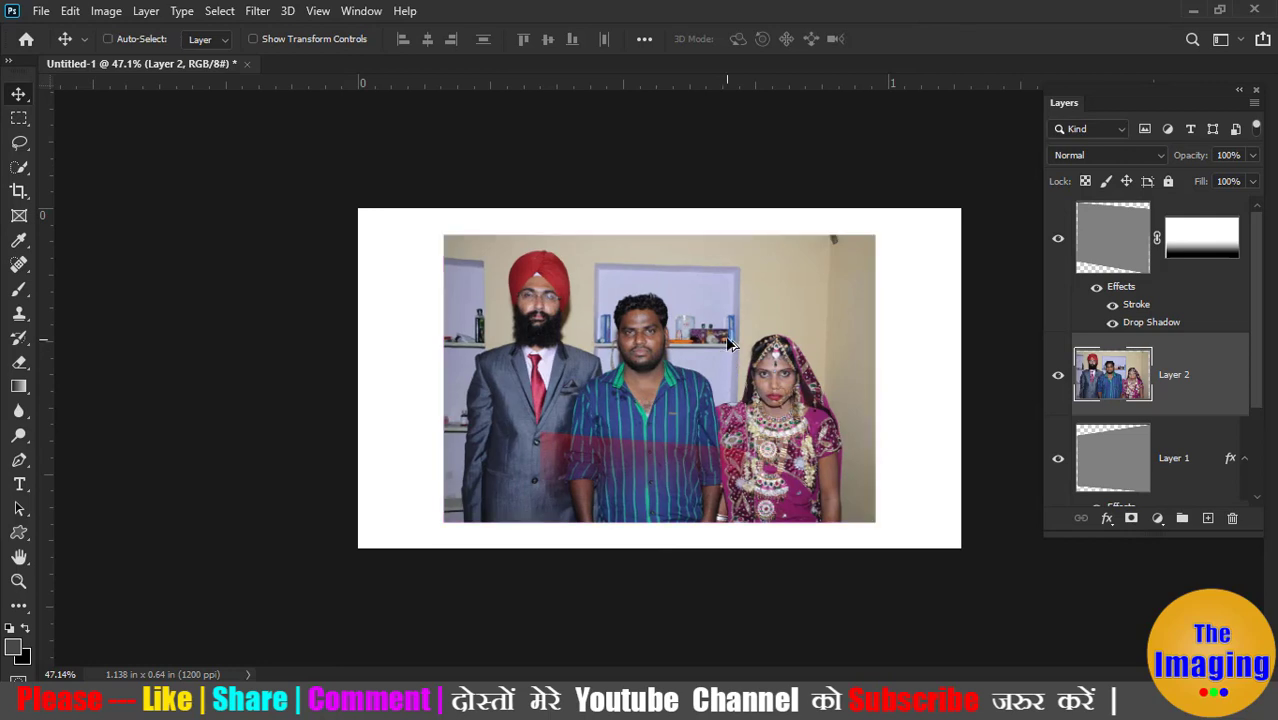
# Clip the photo into the red frame shape and rotate it about -7°.
pyautogui.hotkey('ctrl', 'alt', 'g')
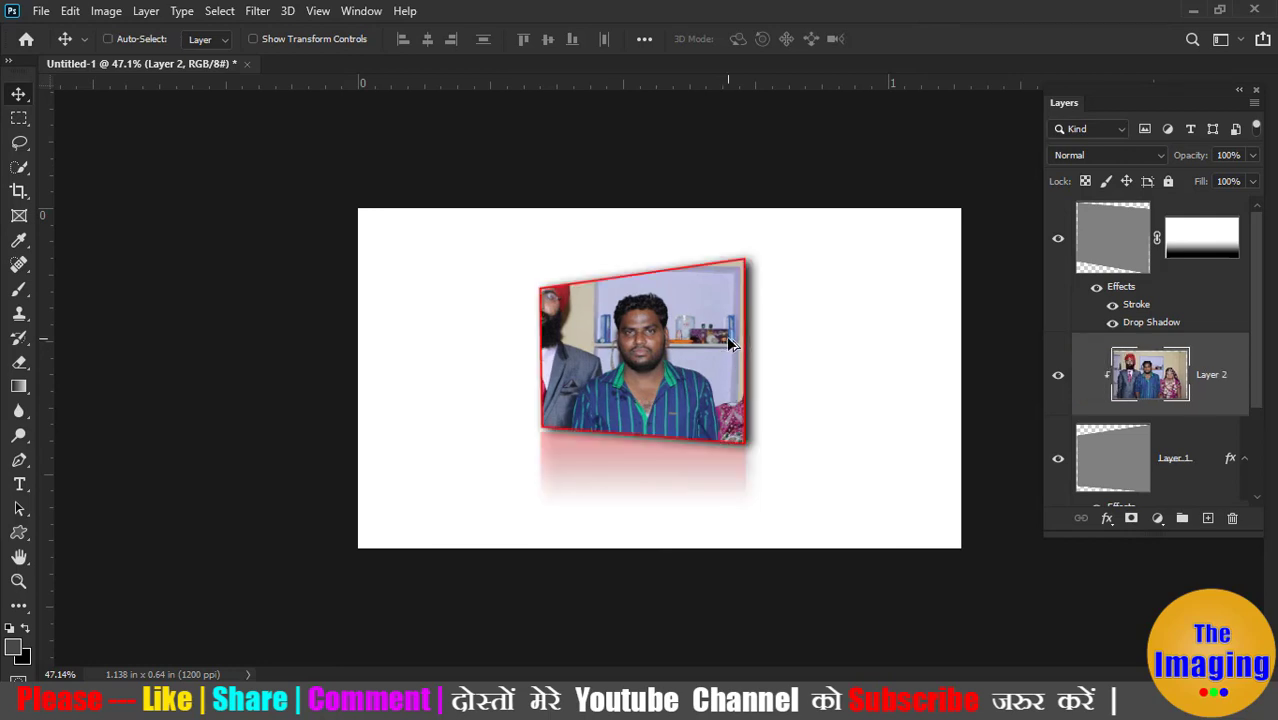
pyautogui.hotkey('ctrl', 't')
pyautogui.moveTo(799, 449); pyautogui.dragTo(804, 400)
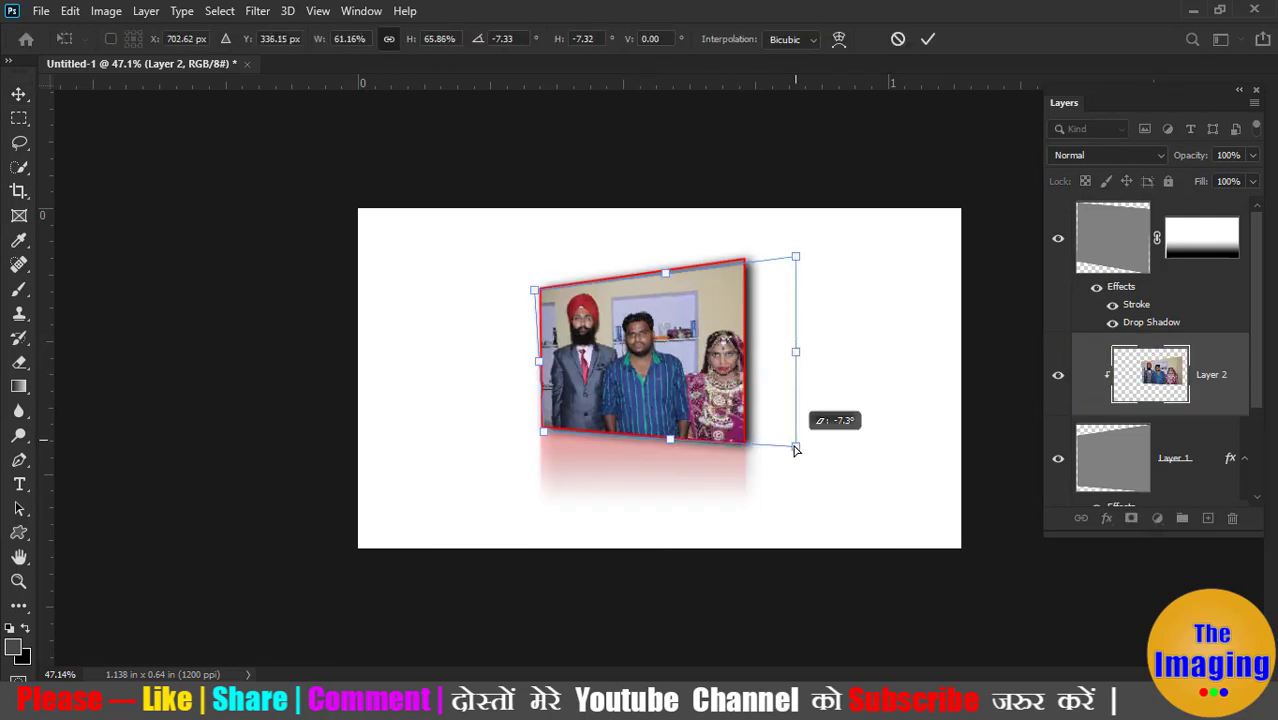
# Skew the clipped photo to follow the frame's slant, nudge it slightly down-right, and apply.
pyautogui.moveTo(797, 257); pyautogui.dragTo(780, 256)
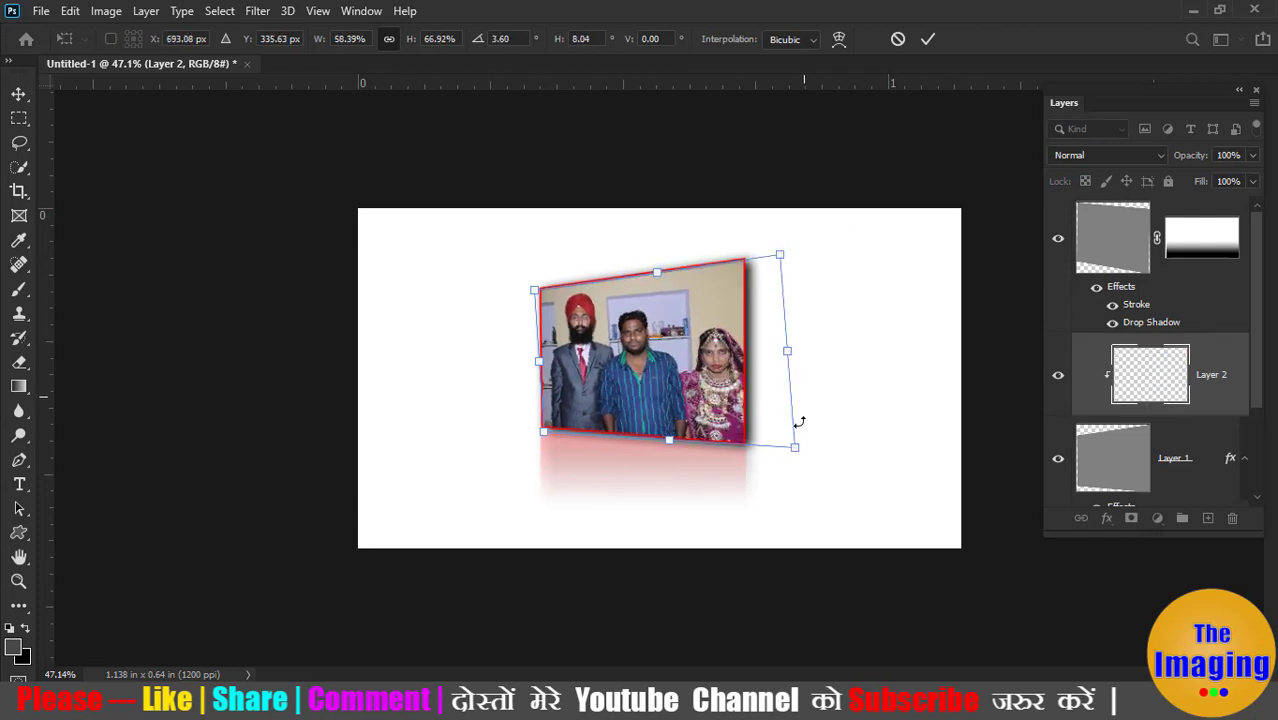
pyautogui.moveTo(794, 448); pyautogui.dragTo(745, 443)
pyautogui.moveTo(784, 257)
pyautogui.mouseDown()
pyautogui.moveTo(749, 263)
pyautogui.moveTo(759, 249)
pyautogui.mouseUp()
pyautogui.hotkey('ctrl', 'z')
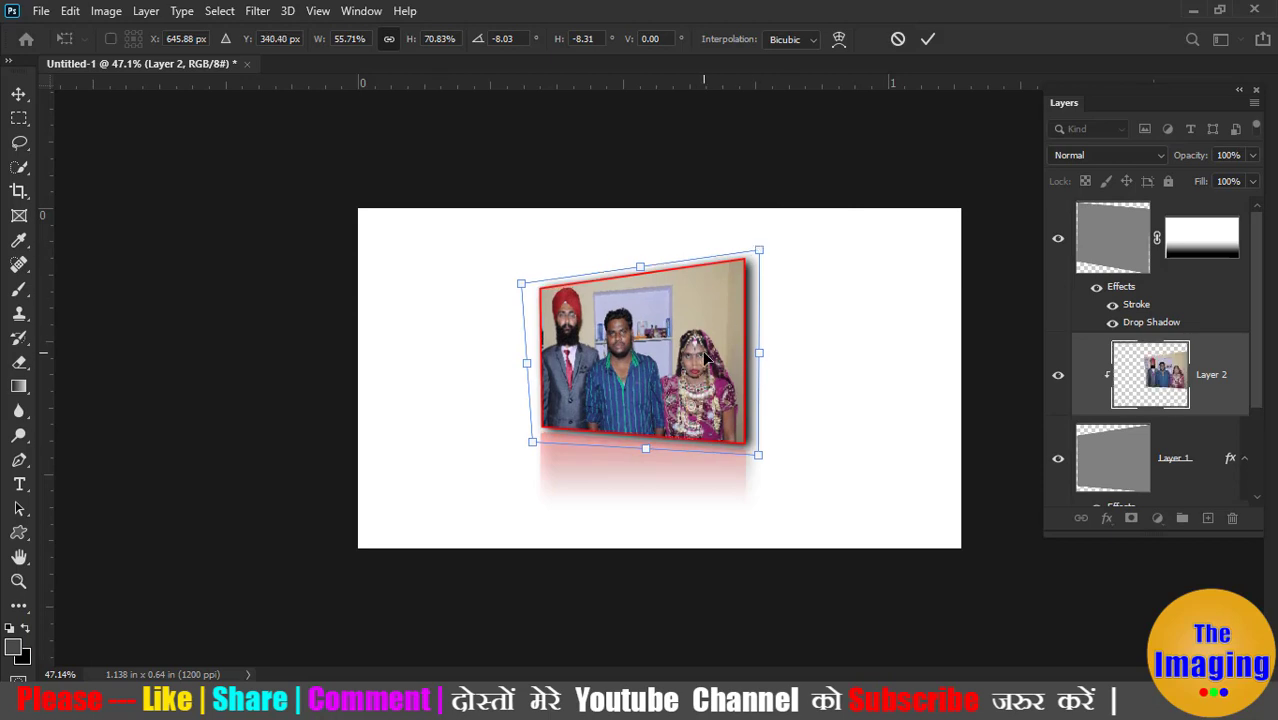
pyautogui.moveTo(695, 317); pyautogui.dragTo(698, 320)
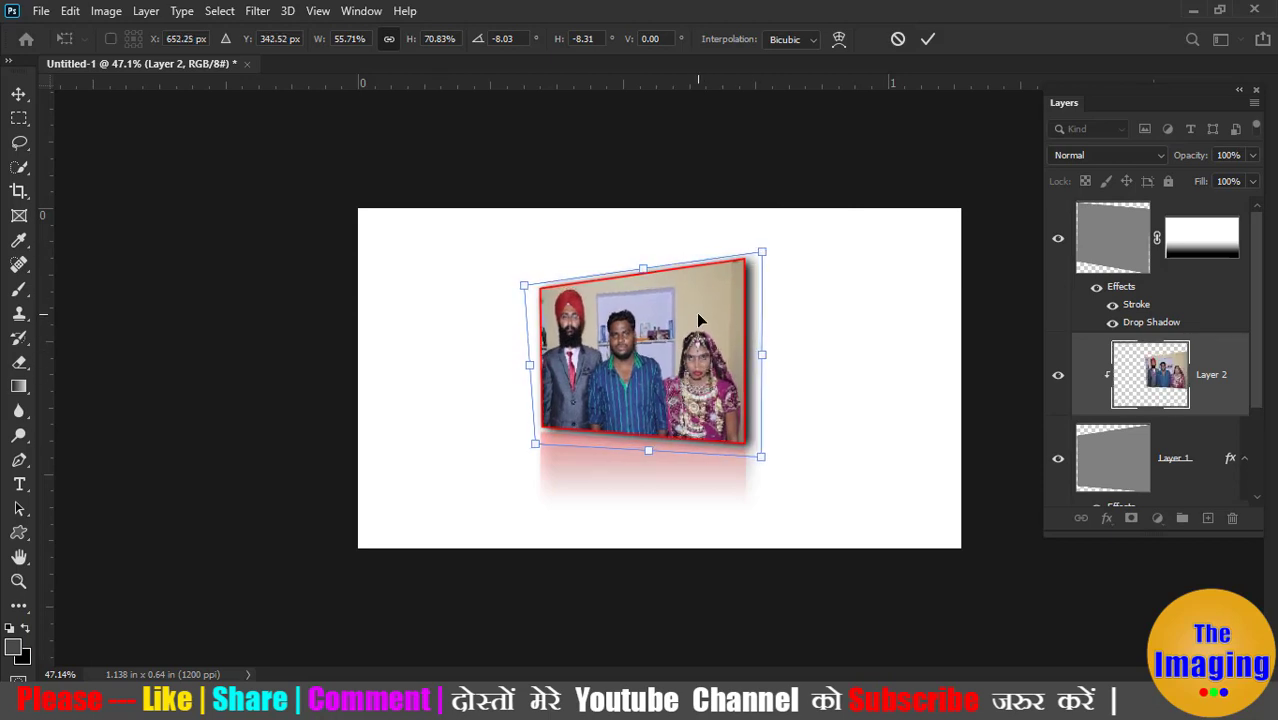
pyautogui.press('Return')
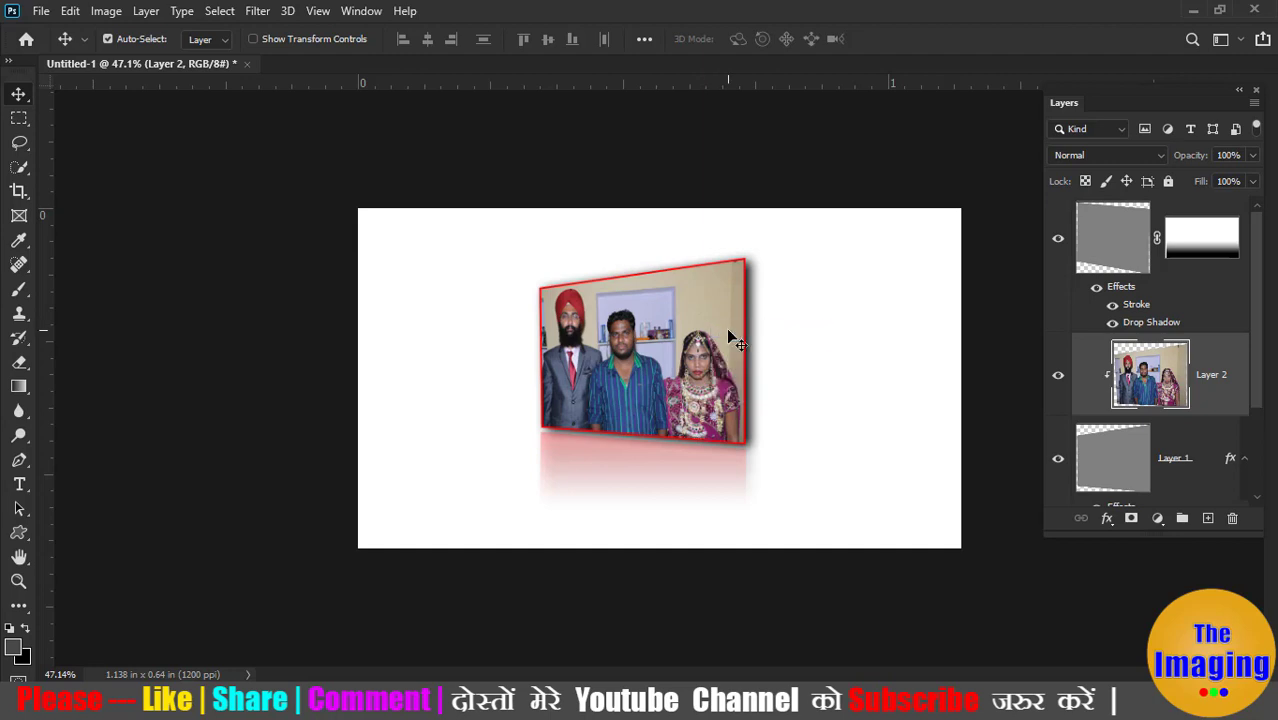
pyautogui.press('ctrl')
# Open the Levels dialog for the clipped group photo on Layer 2 using Ctrl+L.
pyautogui.hotkey('ctrl', 'l')
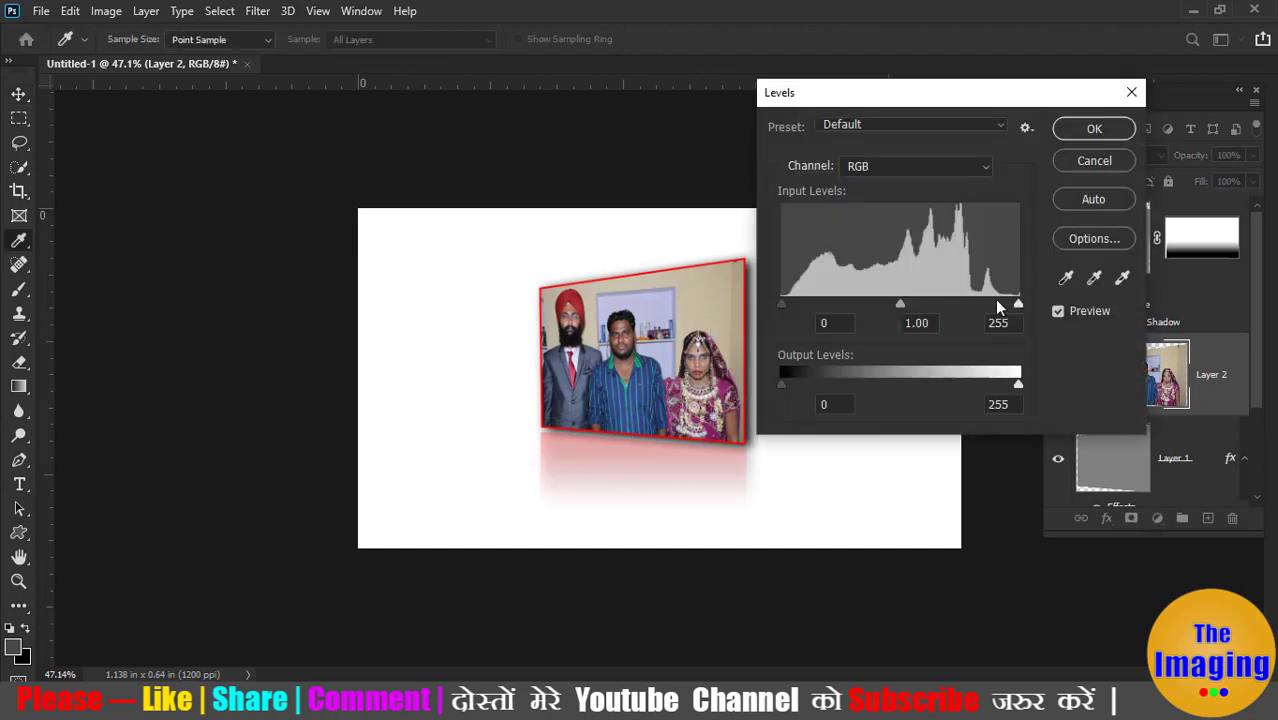